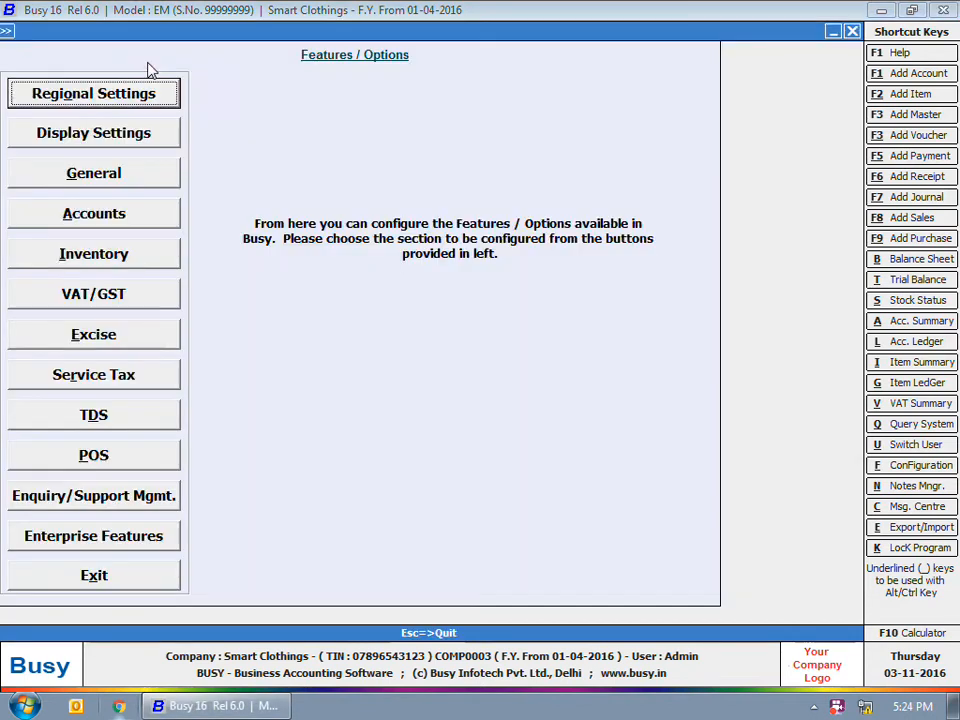
Enable Job Work in the inventory options with purchase voucher adjustment, pending quantity till voucher date only, and finished goods receivable/issuable tracking
click(107, 253)
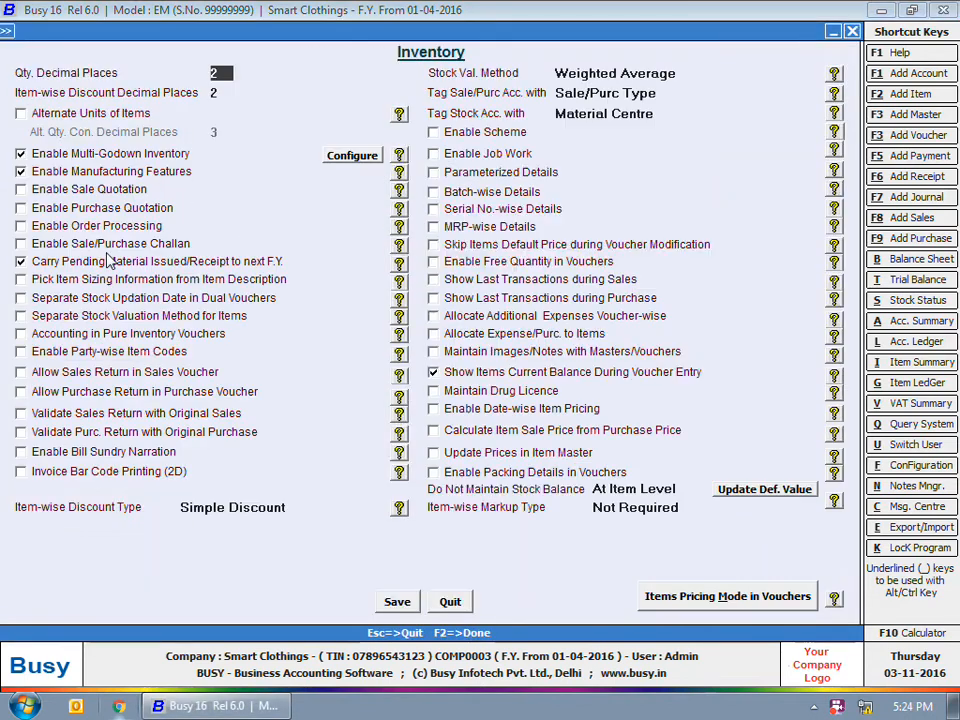
click(452, 156)
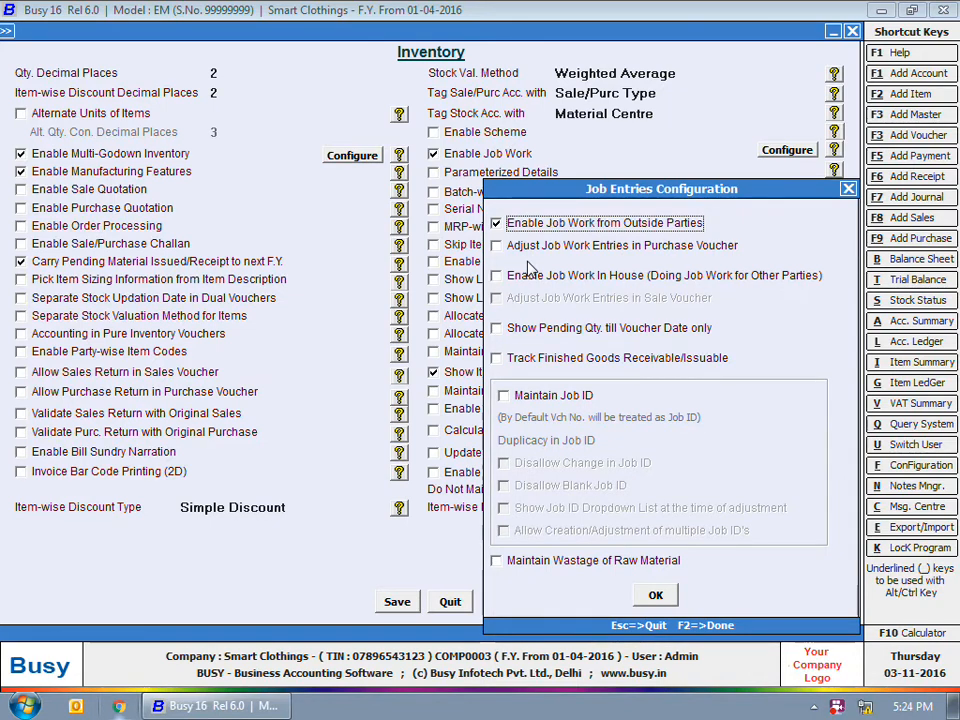
click(662, 248)
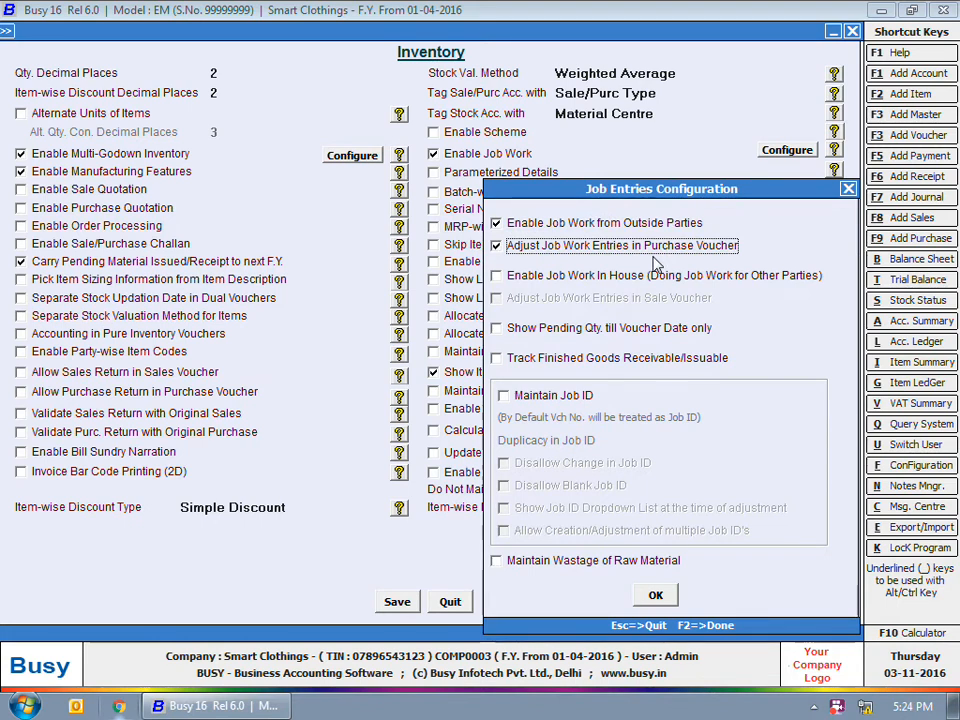
click(580, 336)
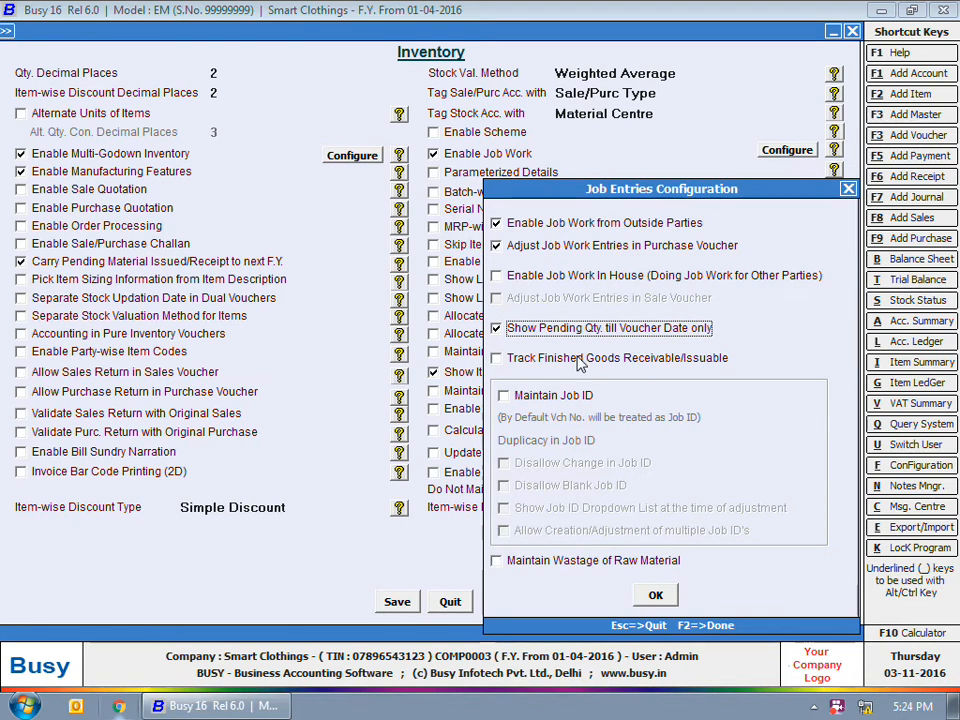
click(576, 362)
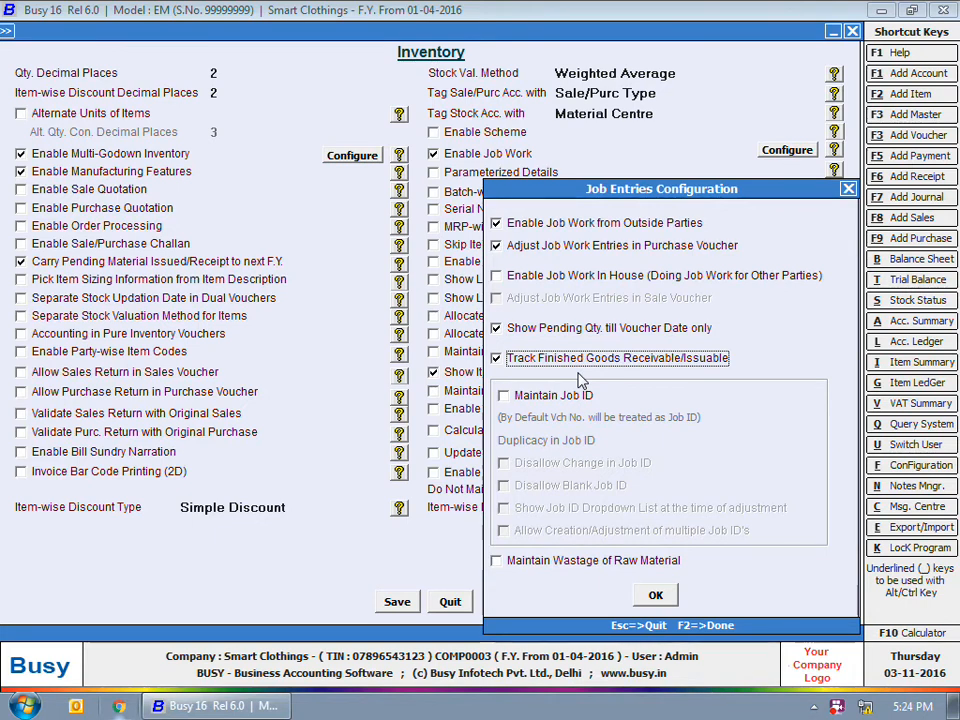
Maintain Job IDs with creation/adjustment of multiple Job IDs allowed, maintain wastage of raw material, and accept the job entries configuration
click(574, 396)
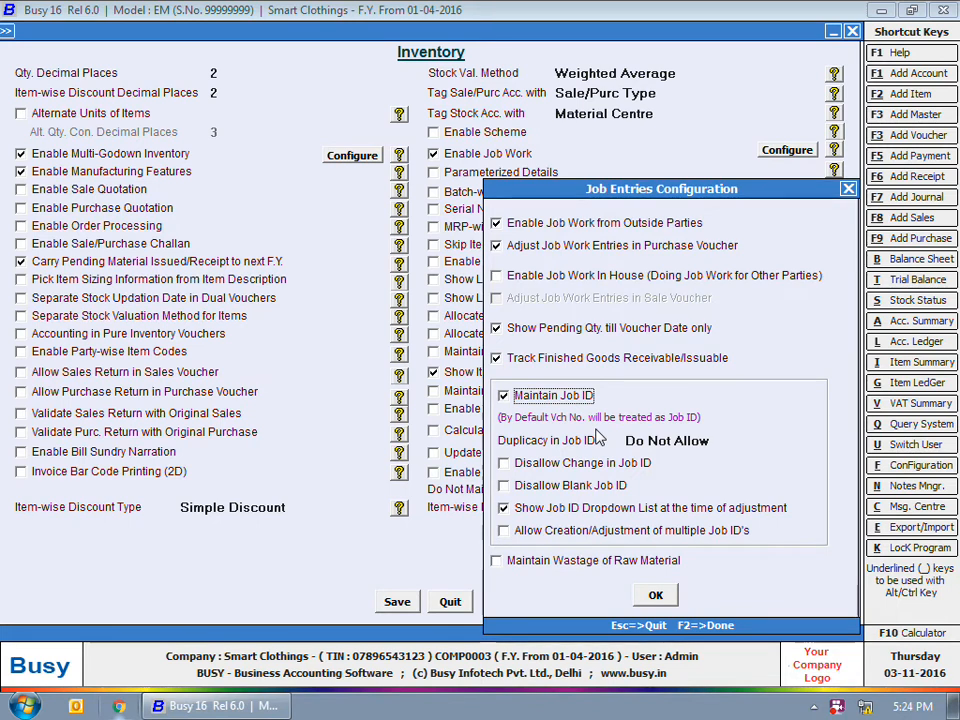
click(557, 541)
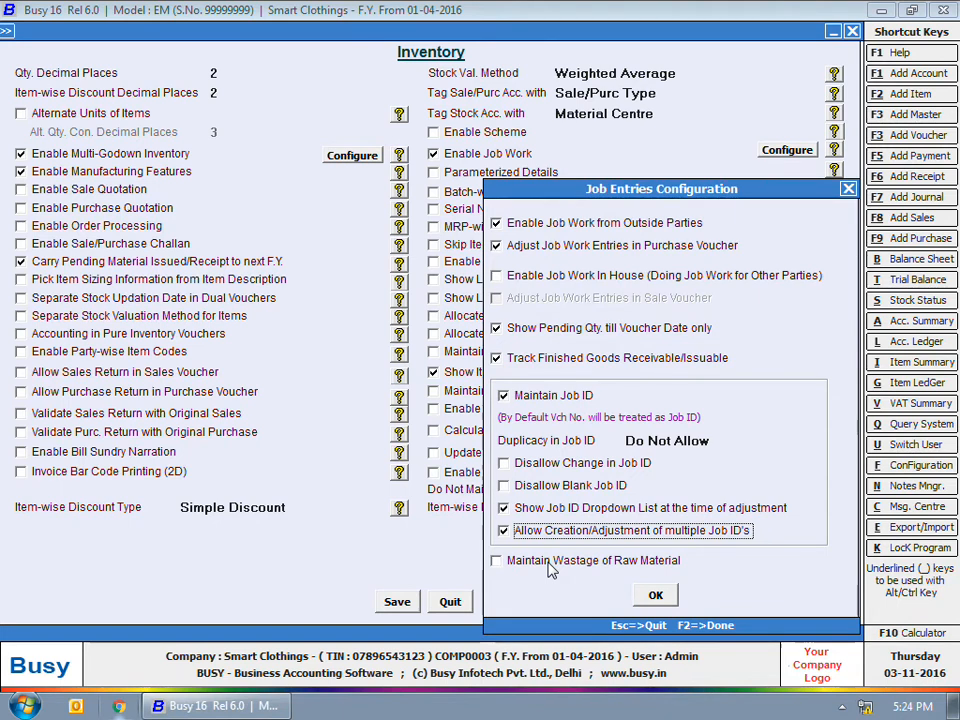
click(548, 566)
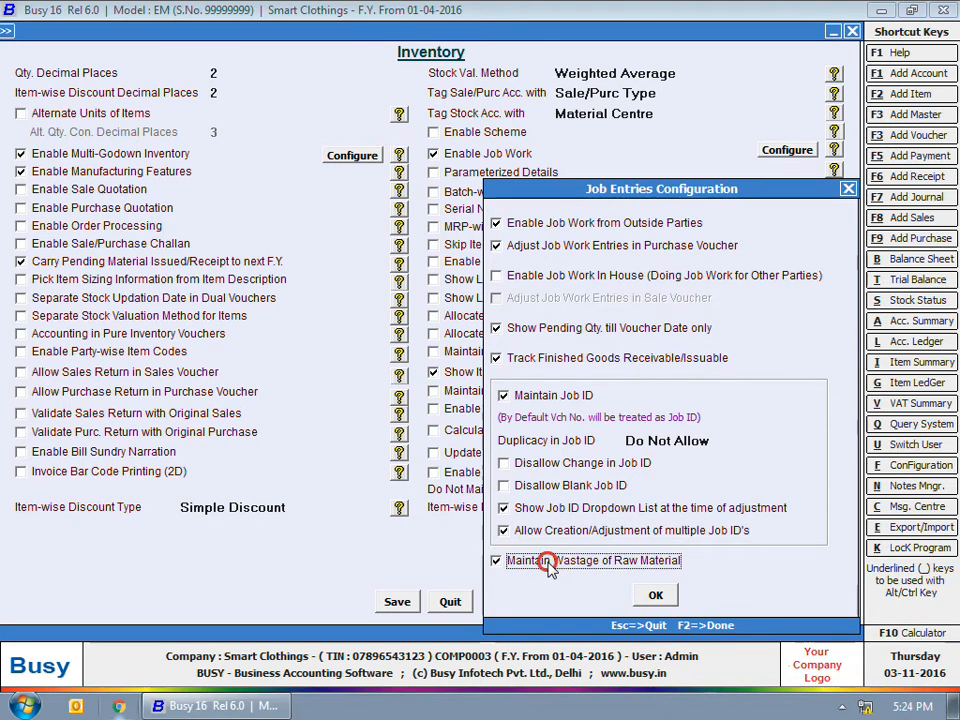
click(655, 598)
Enable accounting in pure inventory vouchers for Material Issue and Material Receipt, then save the inventory options and leave the configuration
click(58, 336)
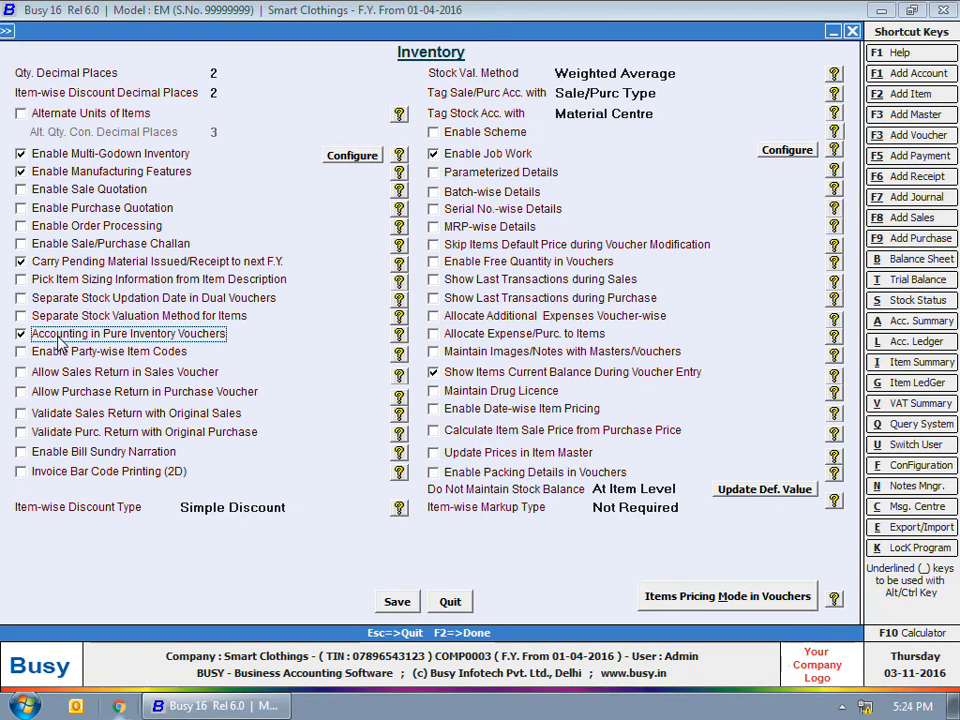
key(Return)
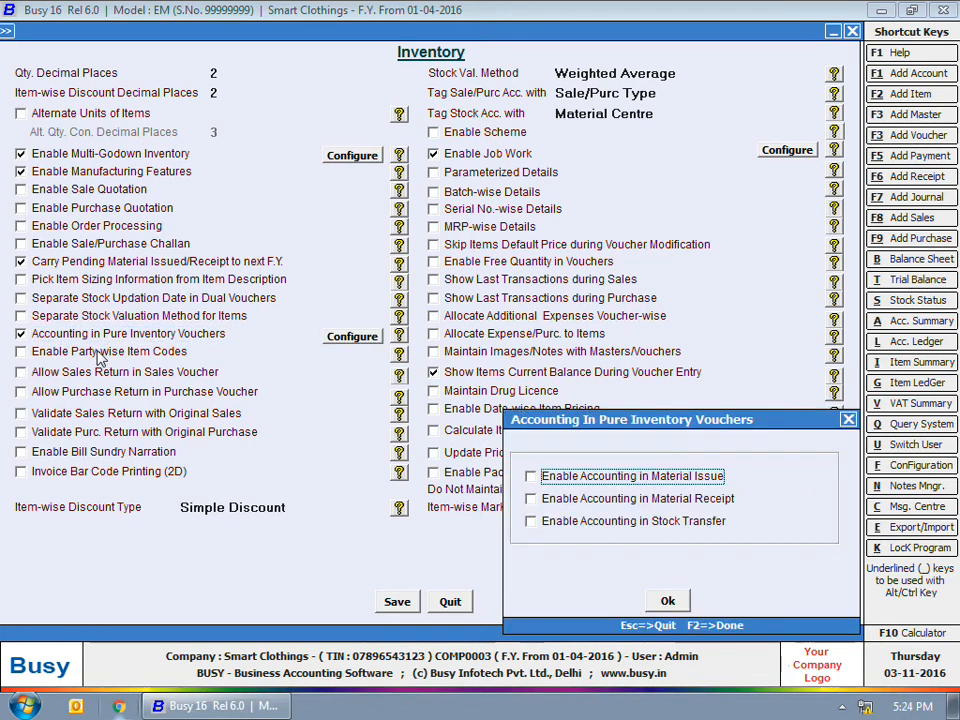
key(space)
click(578, 497)
click(666, 600)
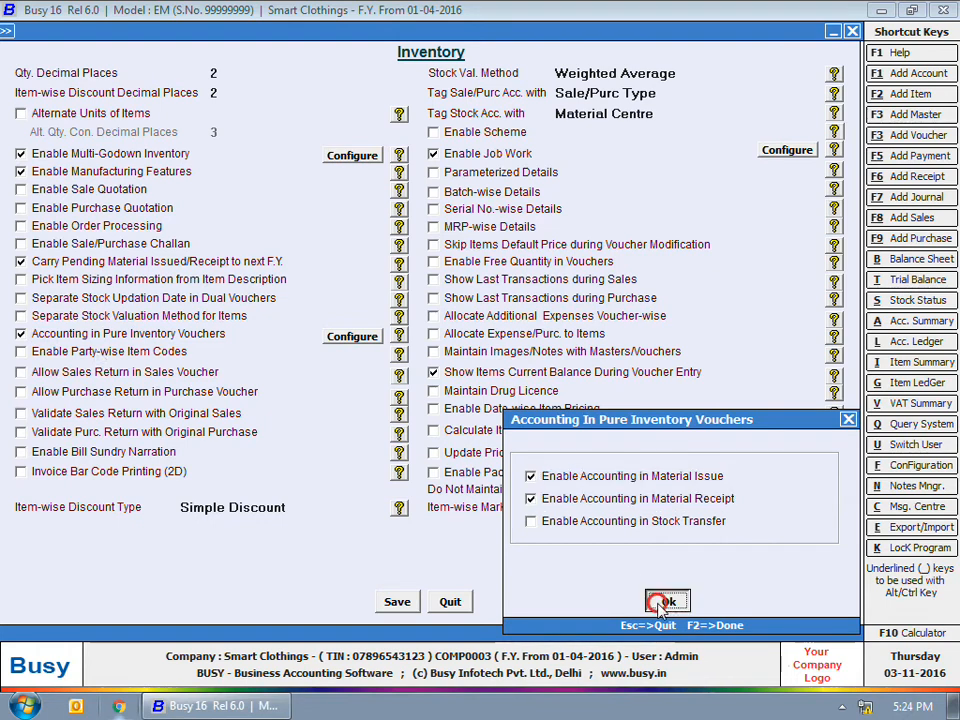
click(396, 601)
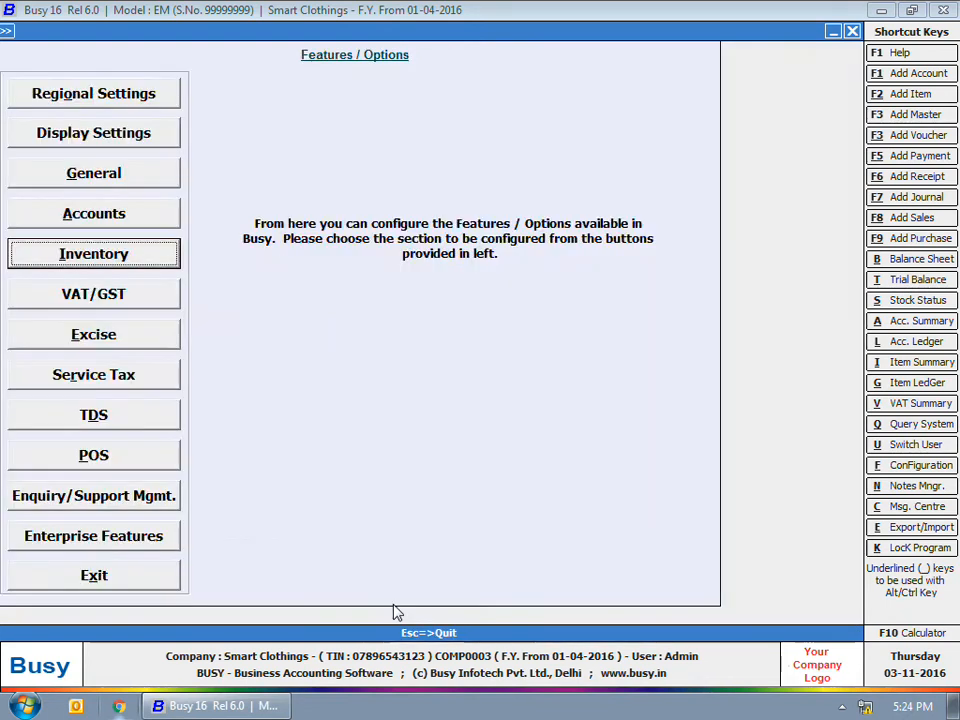
key(Escape)
key(Escape)
Start a new bill of material named Cotton Shirts that produces 1 piece of Shirts, keeping the default expenses and material centre settings
click(131, 50)
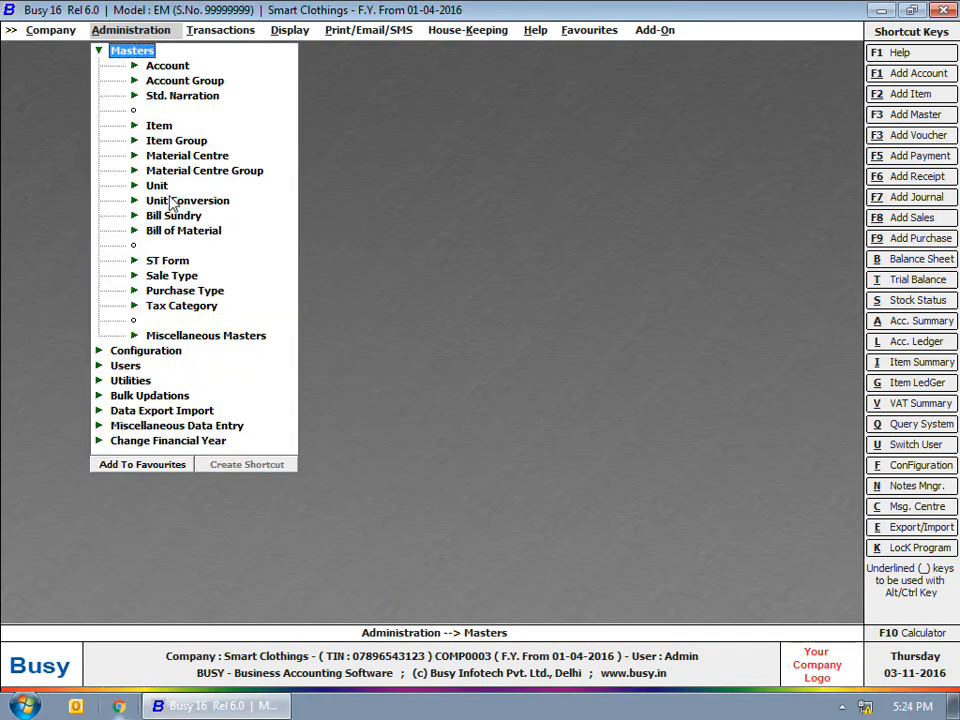
click(176, 231)
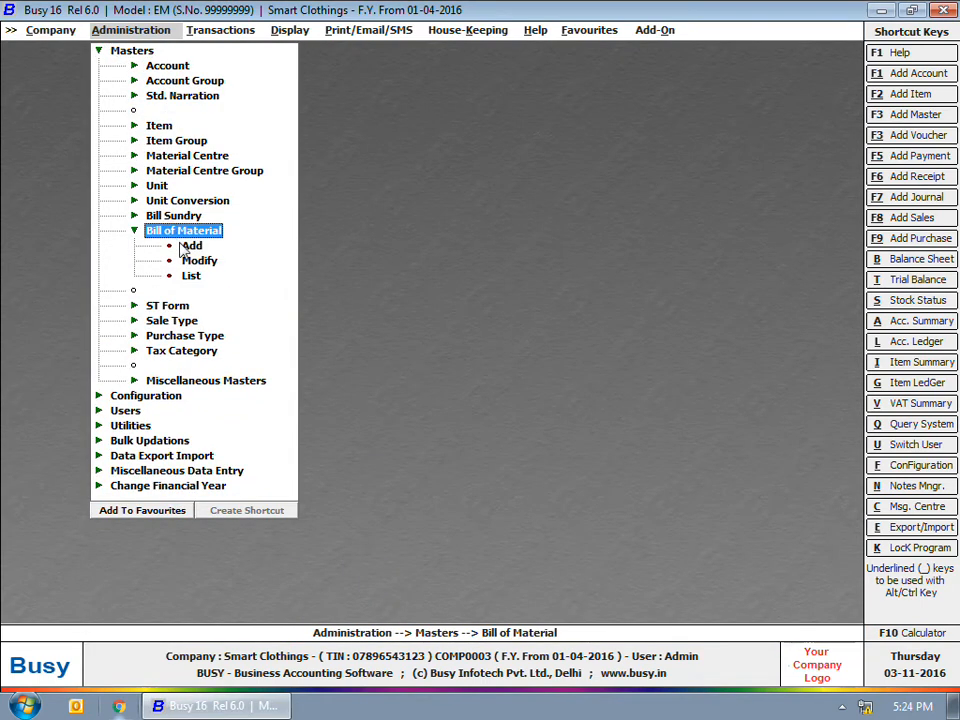
click(188, 246)
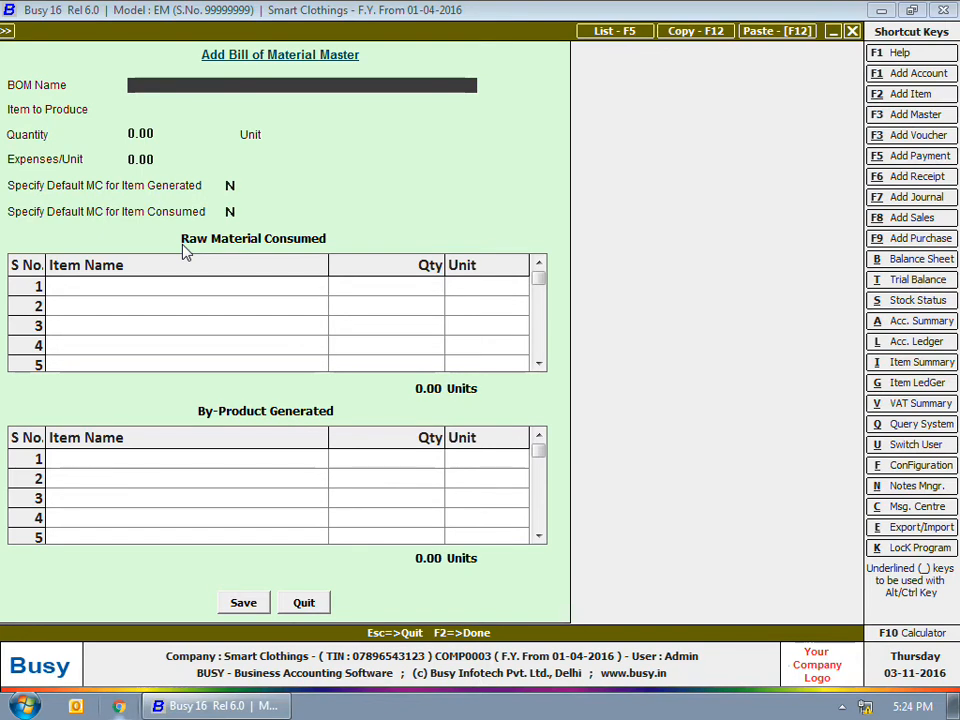
text(Cotton Shirts)
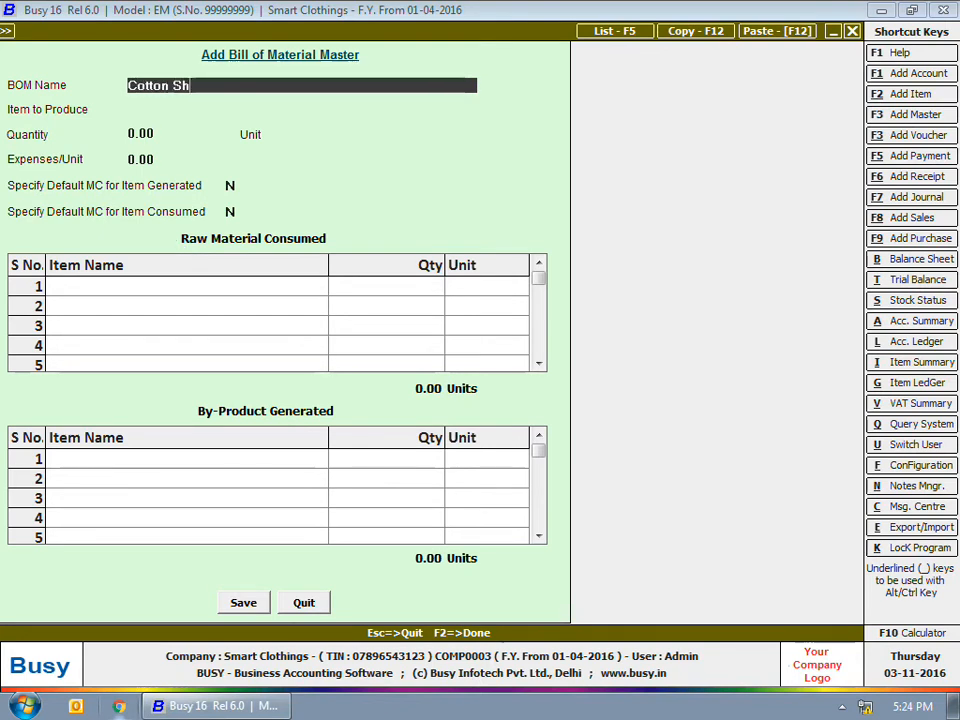
key(Return)
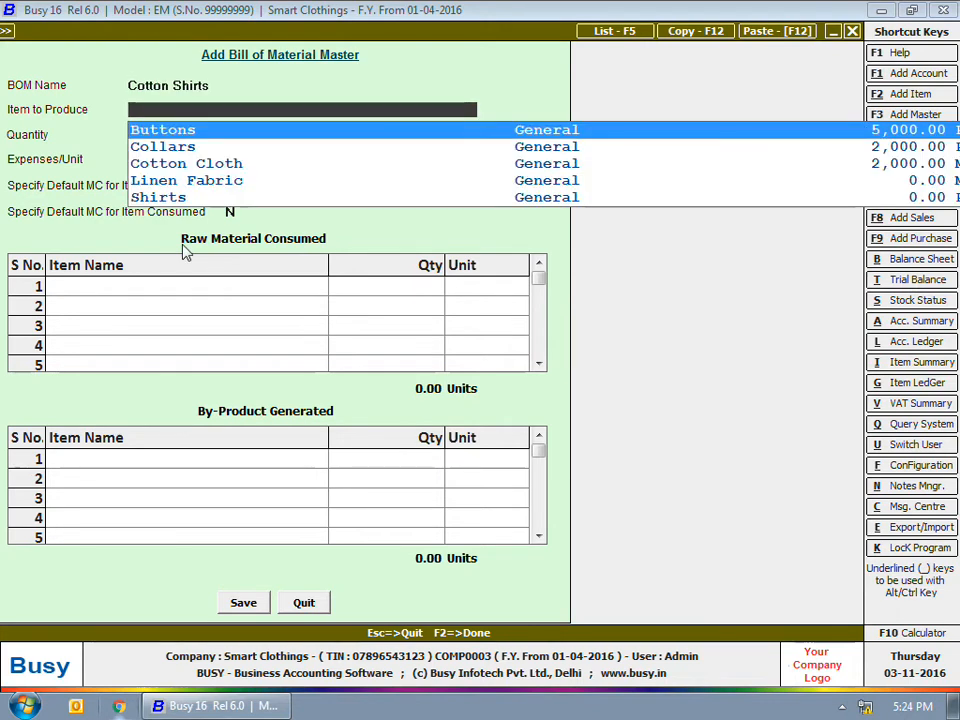
text(Shirts)
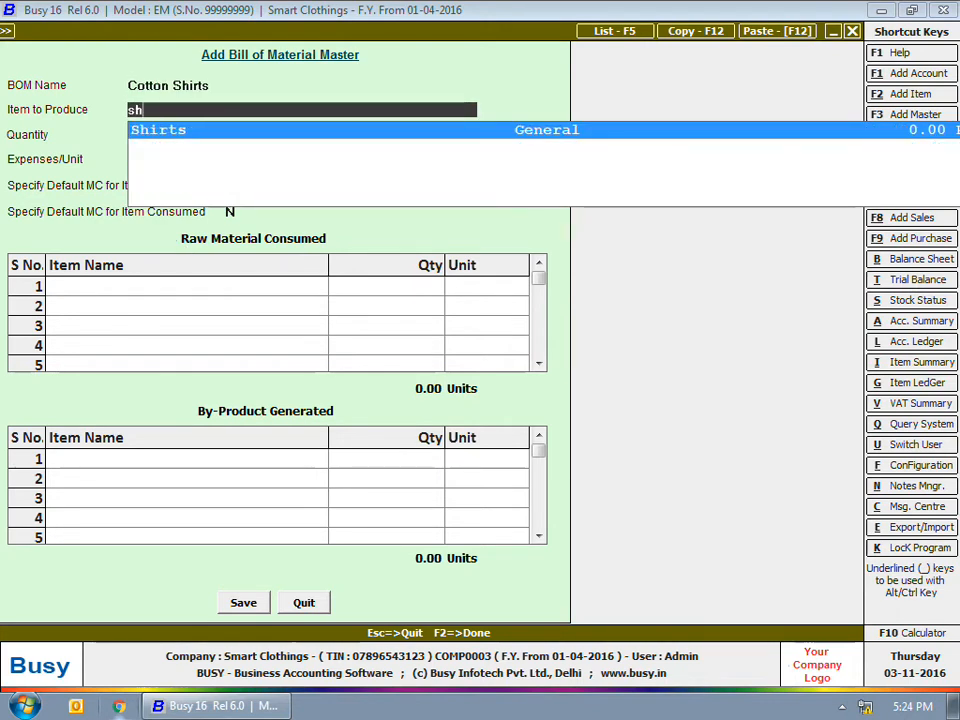
key(Return)
text(1)
key(Return)
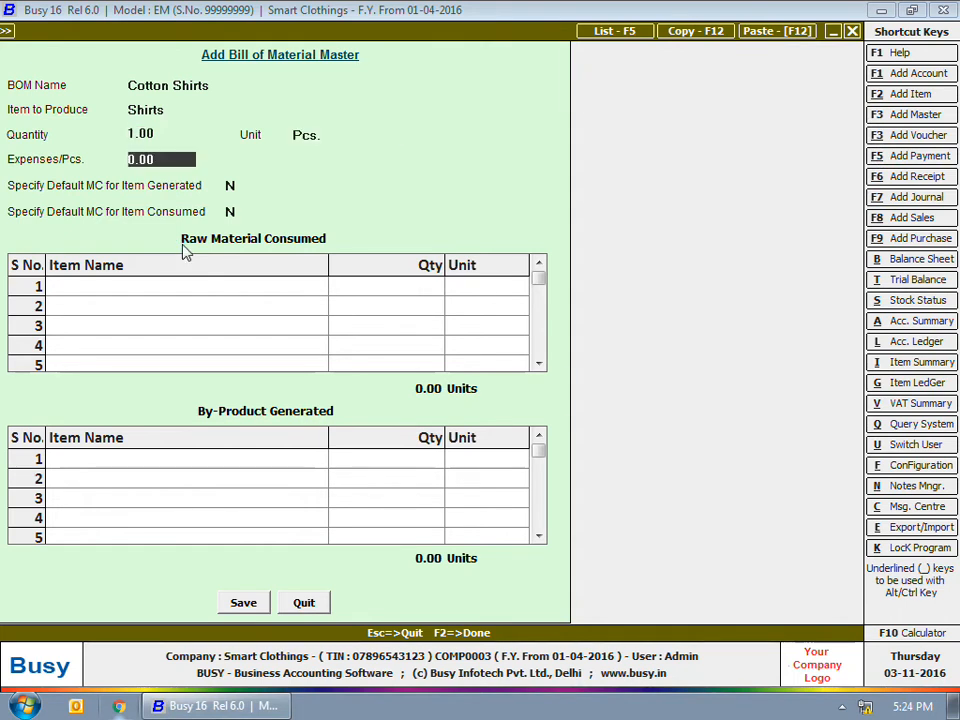
key(Return)
key(Return)
key(Return)
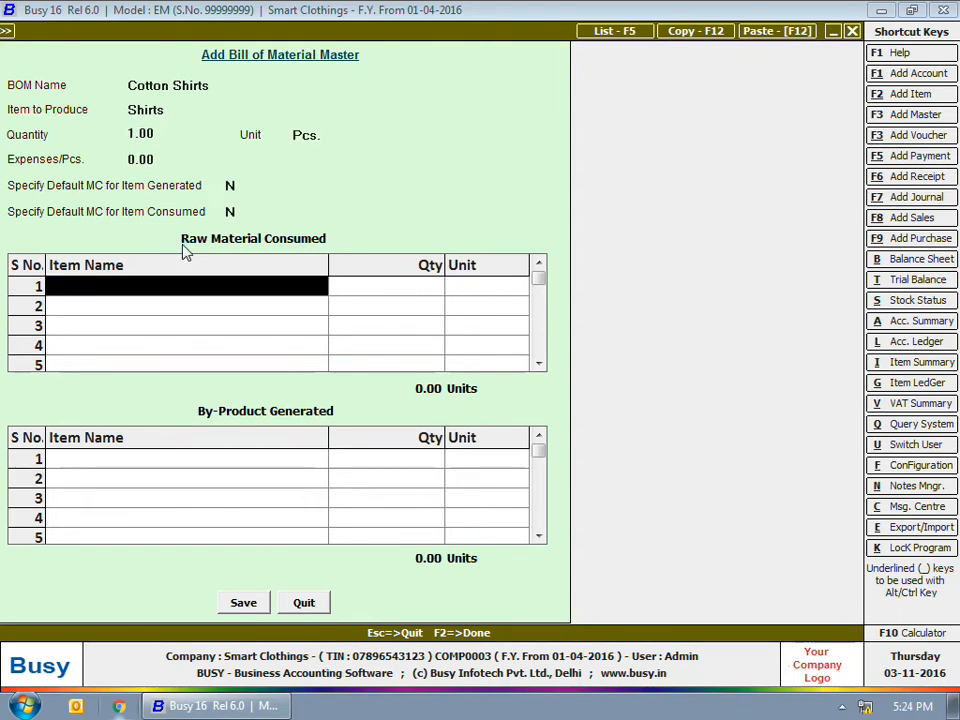
Add 2.5 metres of Cotton Cloth and 10 Buttons as raw materials consumed in the bill of material
text(co)
key(Down)
key(Return)
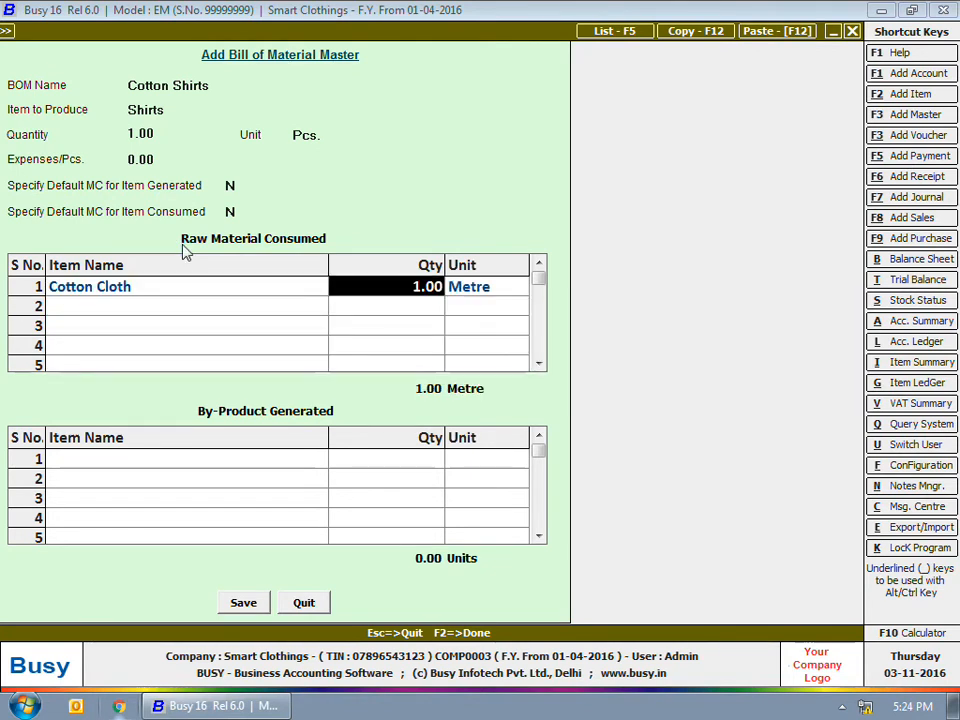
text(2.5)
key(Return)
text(b)
key(Return)
text(10)
key(Return)
Add 1 Collars as the third raw material, then save the bill of material and close the form
text(co)
key(Return)
text(1)
key(Return)
key(Return)
key(Return)
key(Return)
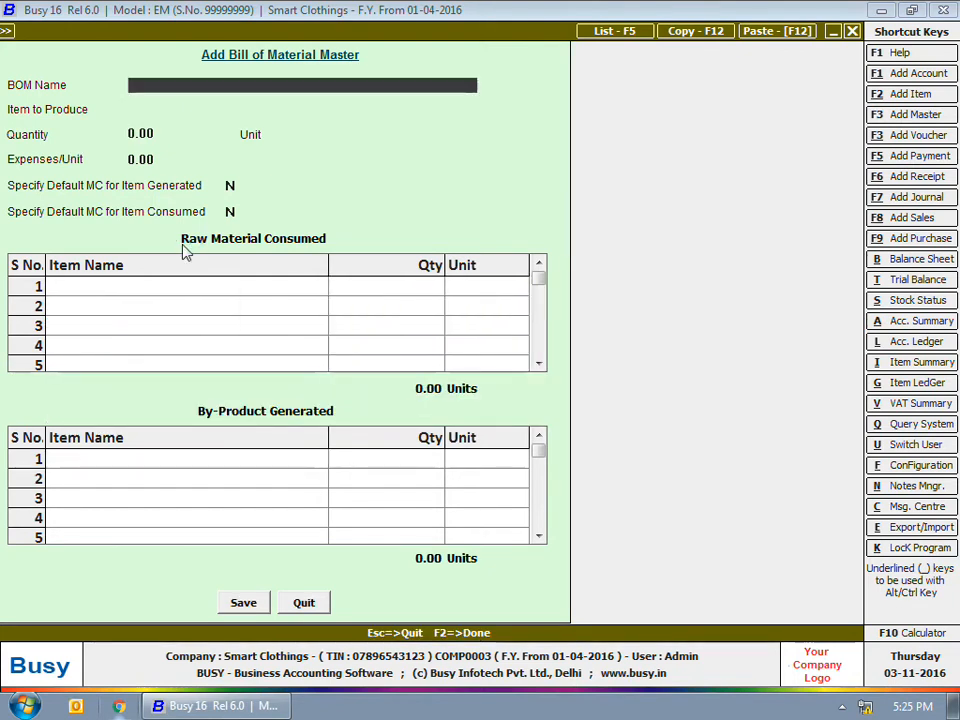
key(Escape)
Start a new bill sundry master named Stitching Charges with type Additive and nature Others
click(217, 228)
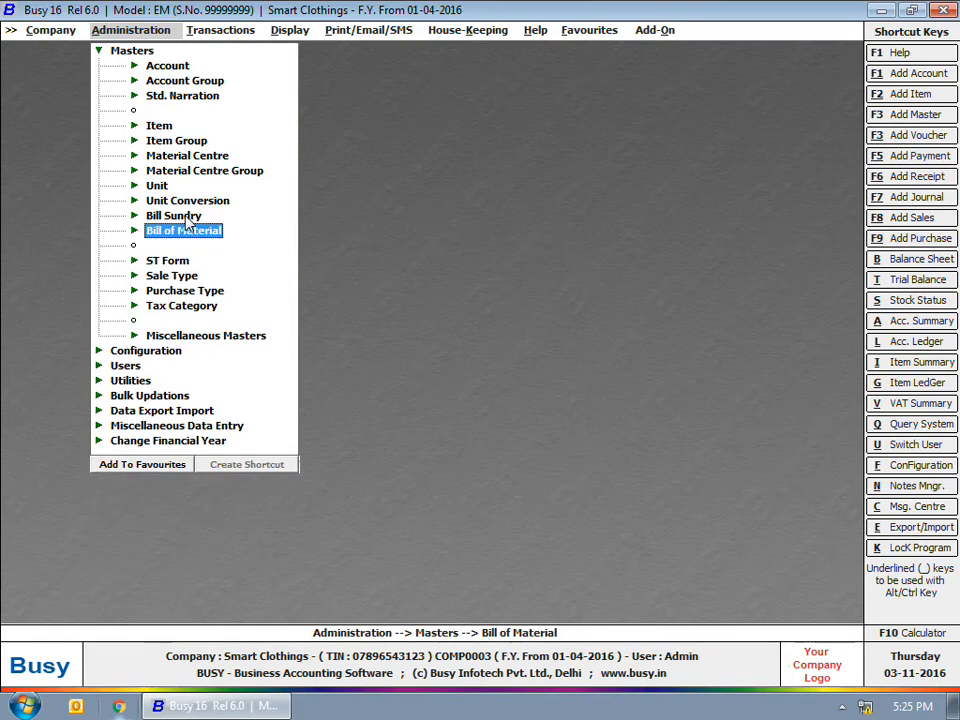
click(178, 216)
click(191, 231)
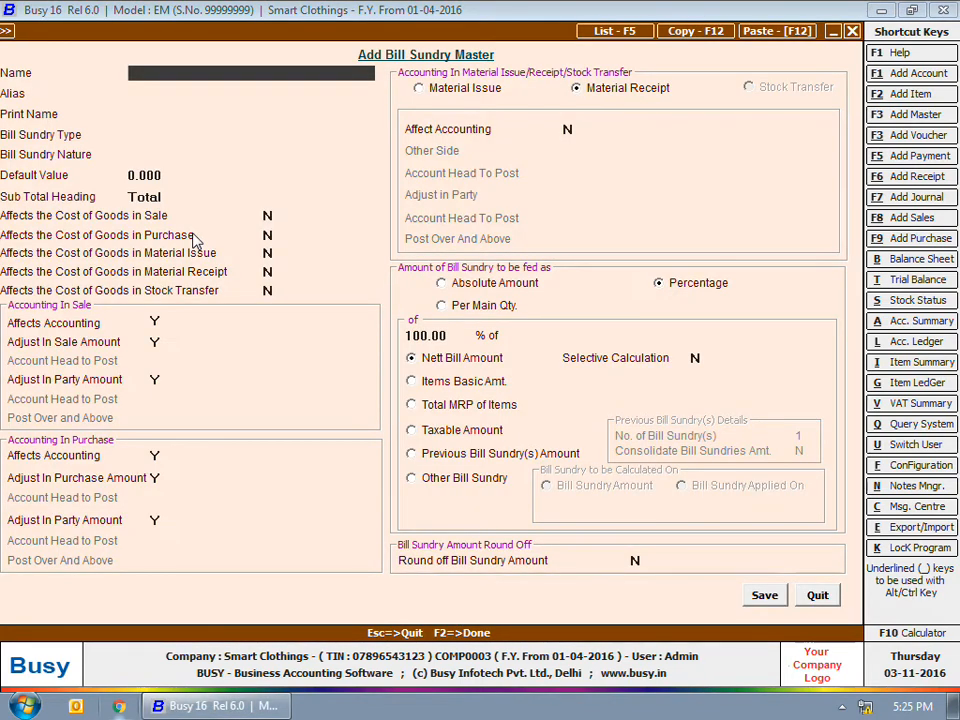
text(Stitching Charges)
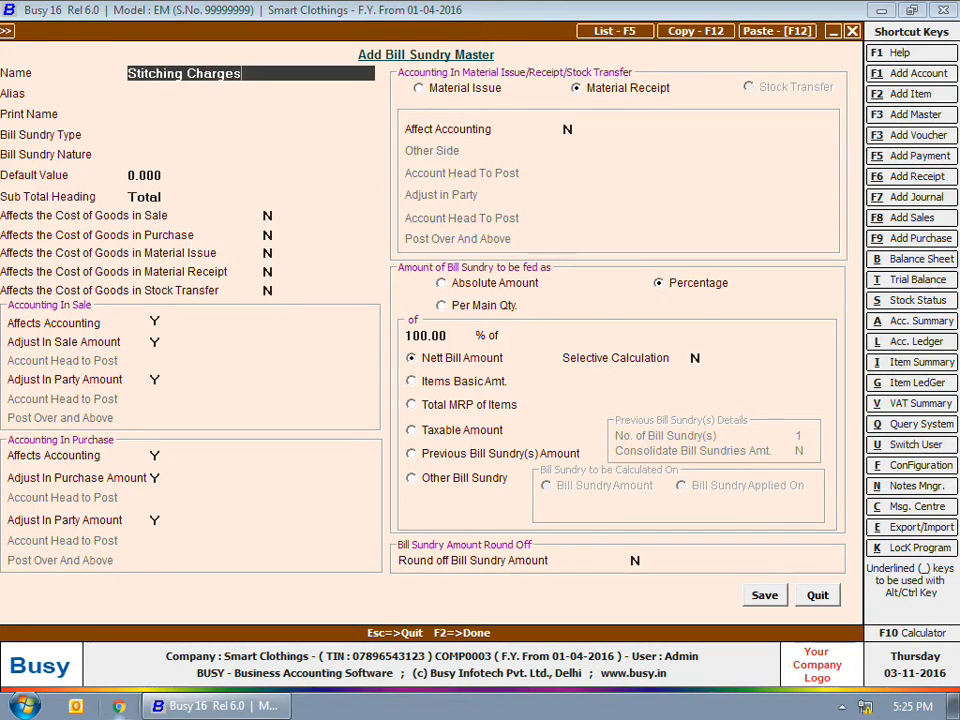
key(Return)
key(Return)
key(Return)
key(Return)
key(Return)
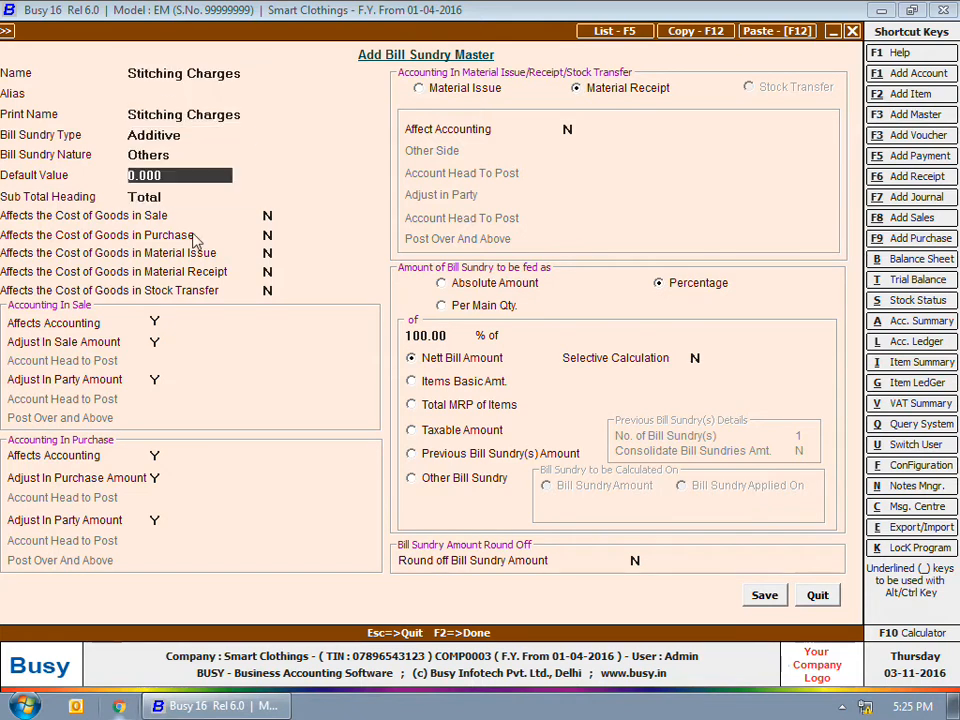
Set the bill sundry's default value to 300 and make it affect the cost of goods in Material Receipt
text(300)
key(Return)
key(Return)
key(Return)
key(Return)
key(Return)
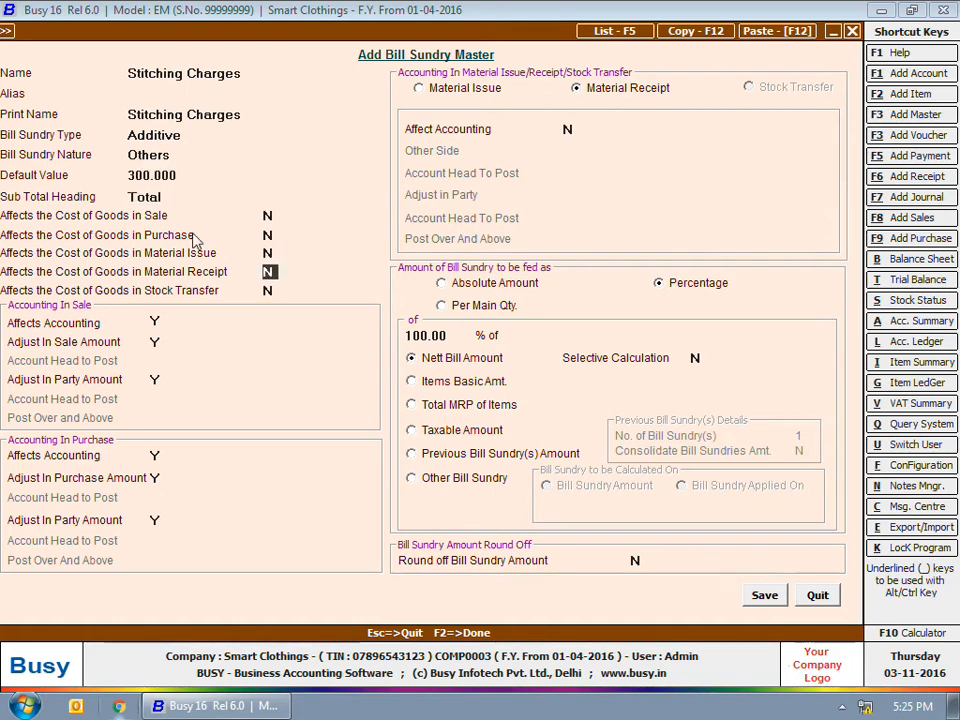
text(Y)
key(Return)
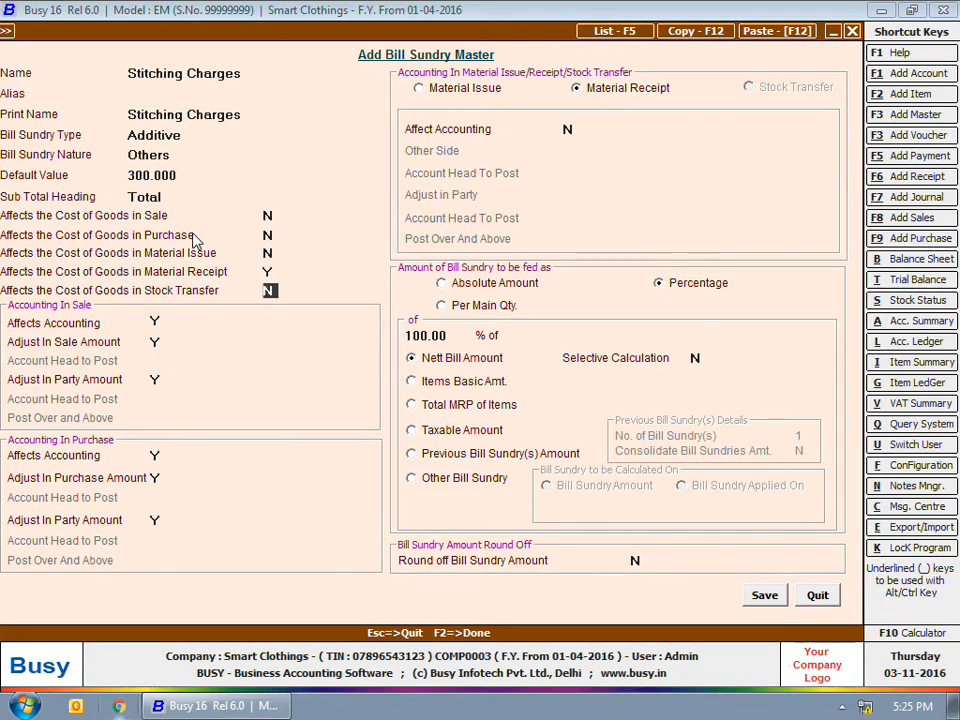
Make the bill sundry affect accounting in Material Receipt, with Specify Acc. Here and Stitching Charges as the account head to post
key(Return)
text(Y)
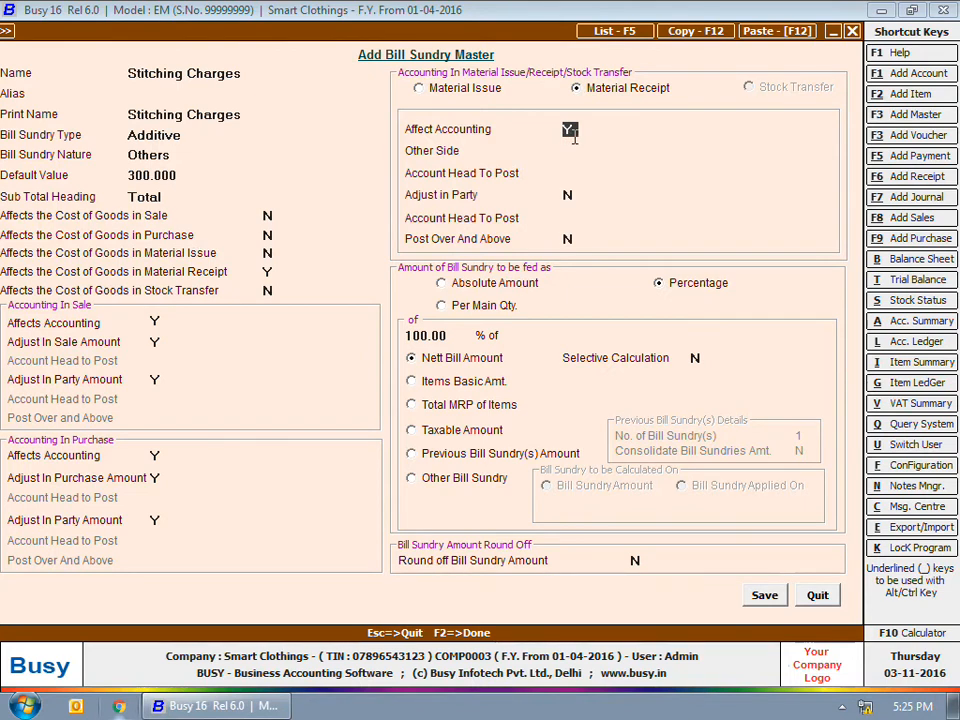
key(Return)
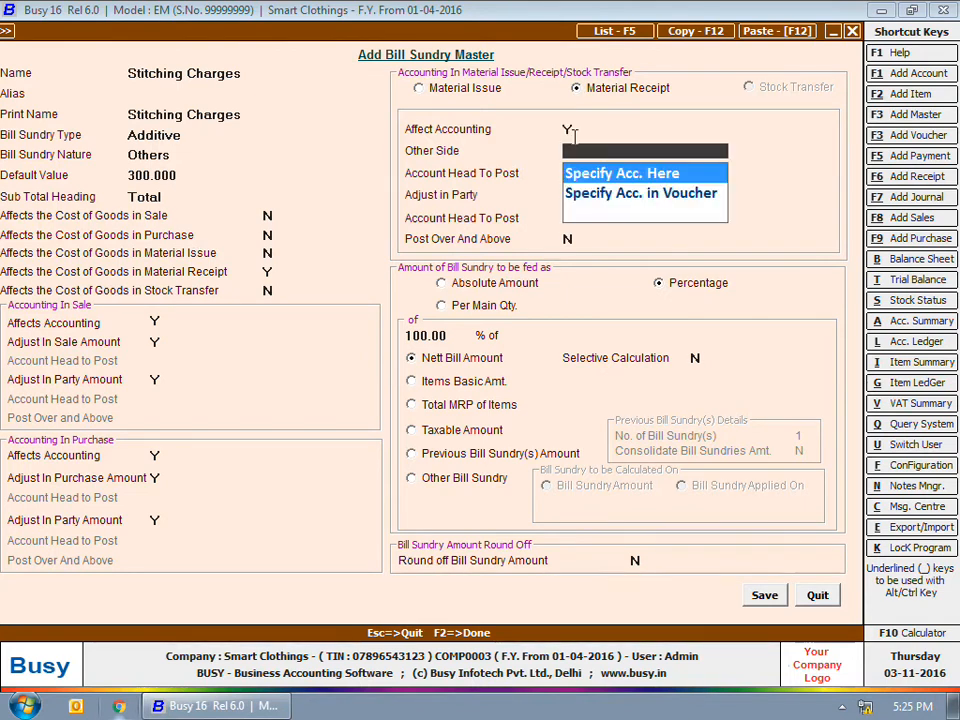
key(Return)
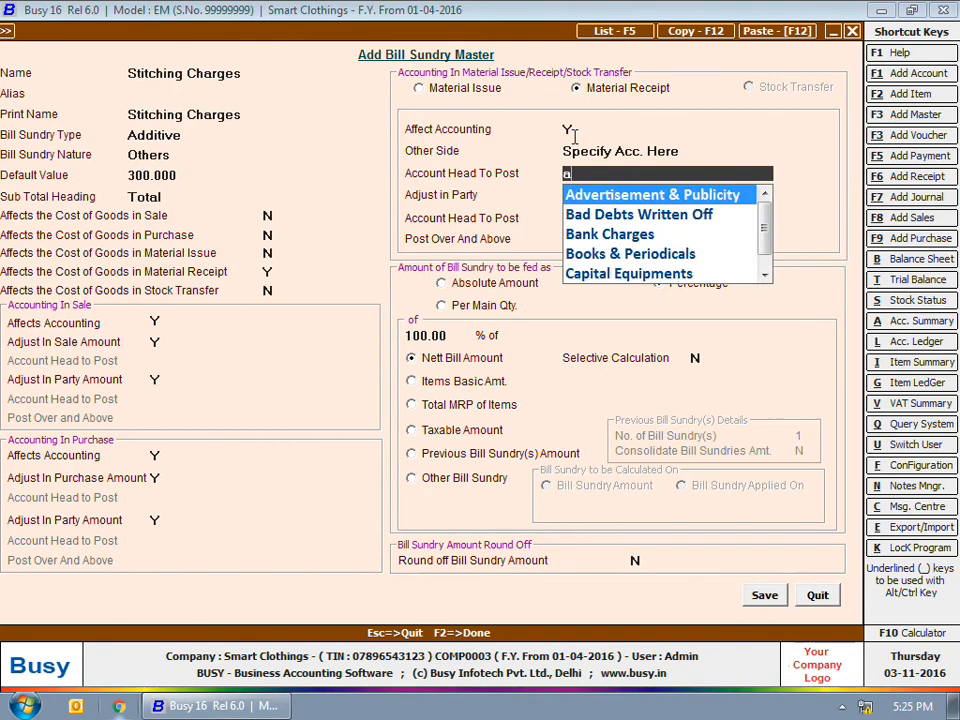
text(st)
key(Down)
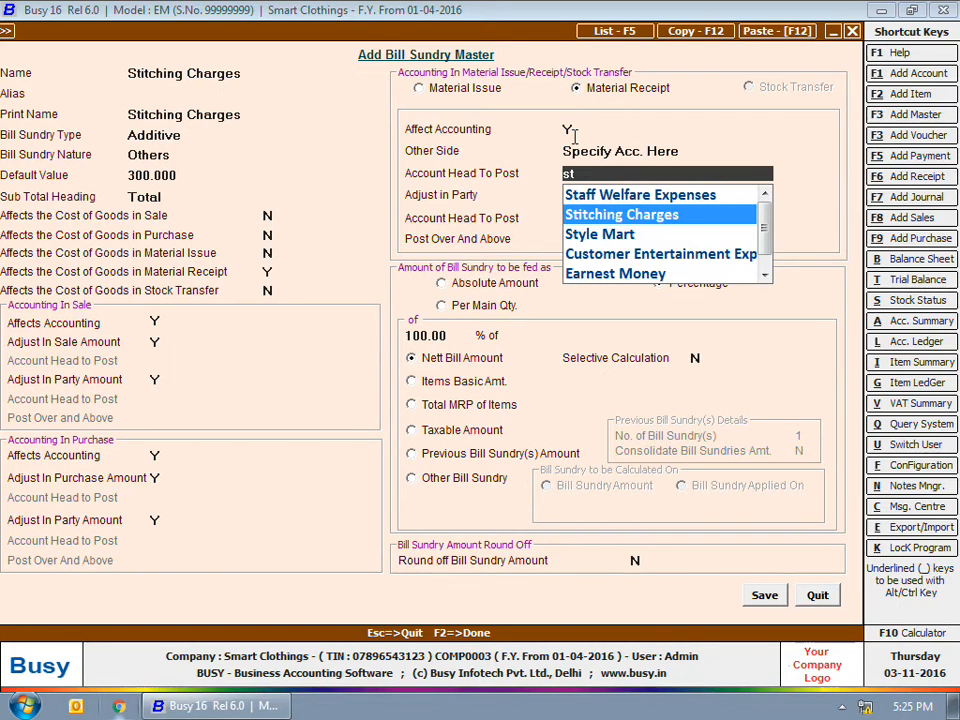
key(Return)
Examine the account group in the Stitching Charges account master and return to the bill sundry without changes
key(Up)
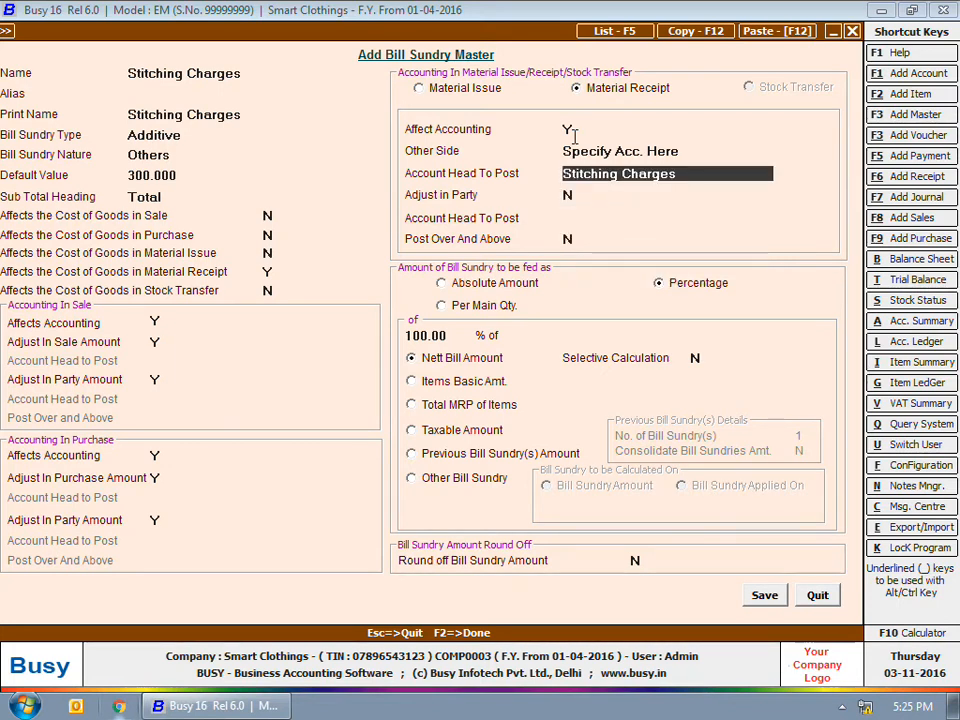
key(alt+m)
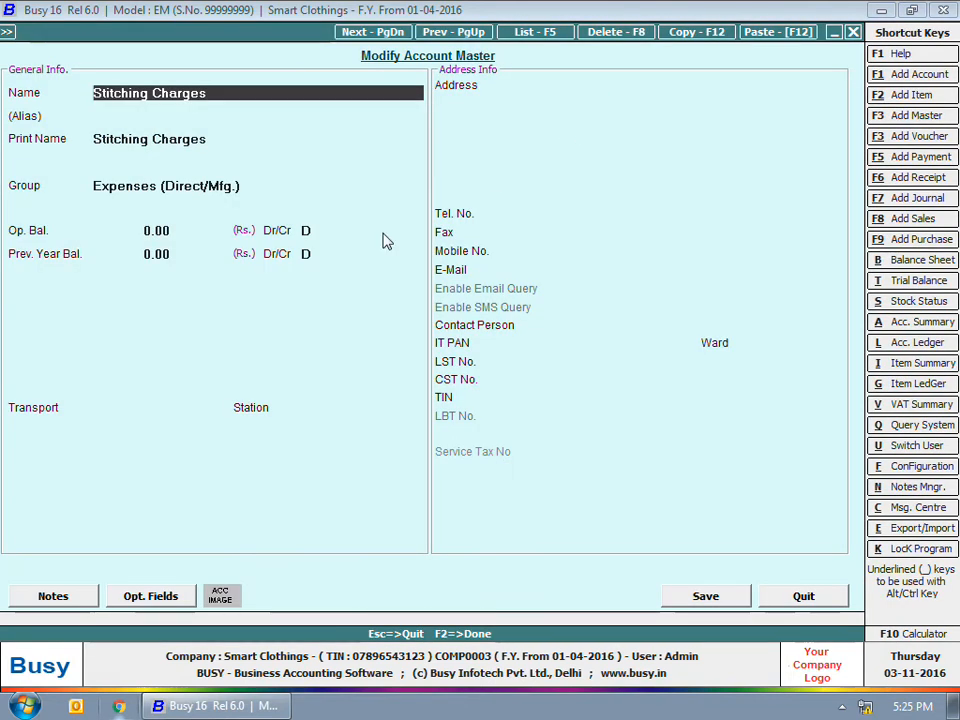
drag(103, 189, 87, 146)
key(Escape)
Set the bill sundry to adjust in party for Material Receipt and feed its amount Per Main Qty
click(570, 196)
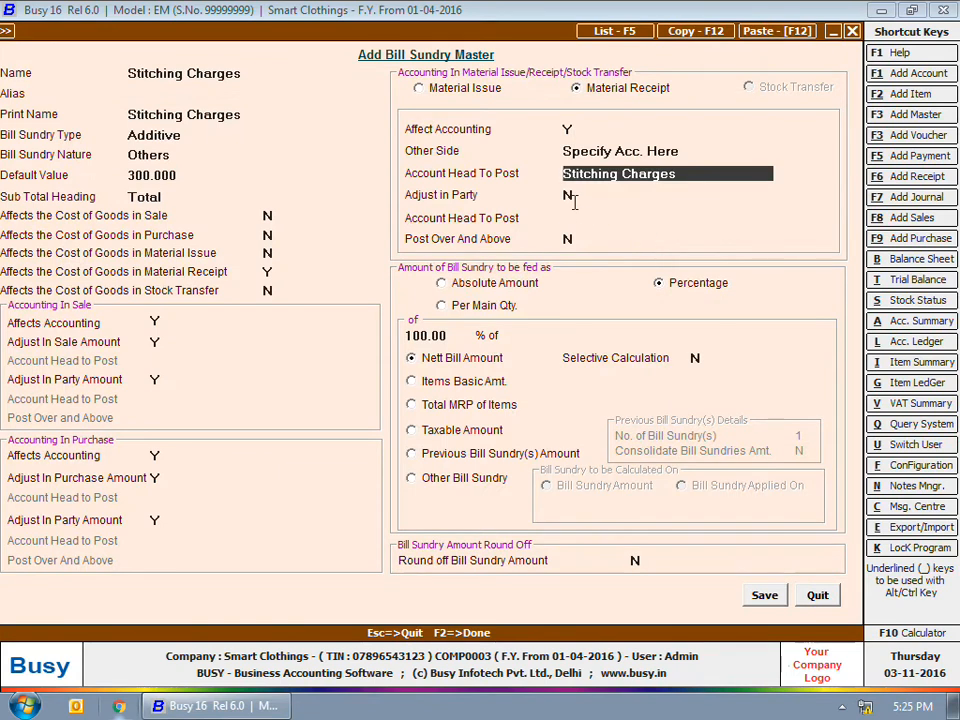
text(Y)
key(Return)
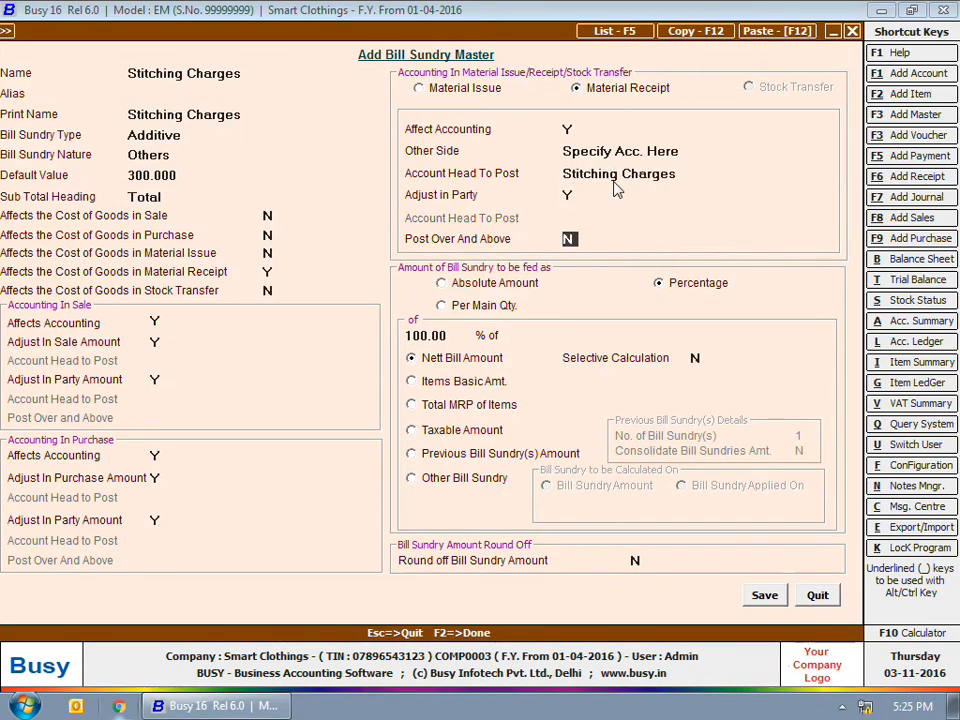
click(481, 309)
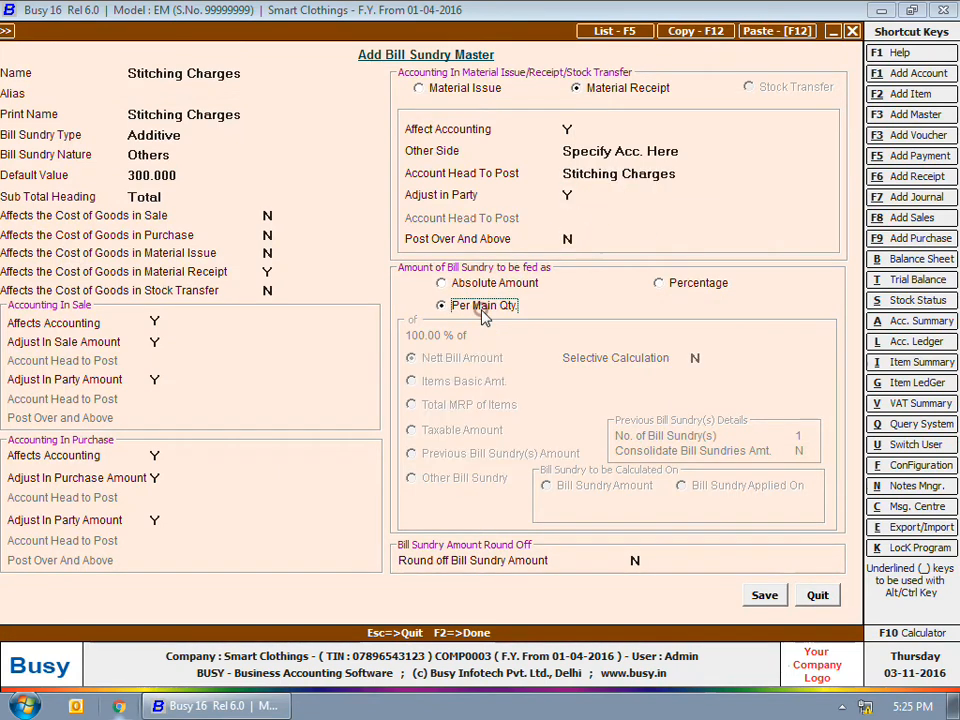
Save the Stitching Charges bill sundry and leave the bill sundry masters
click(133, 177)
click(752, 600)
key(Escape)
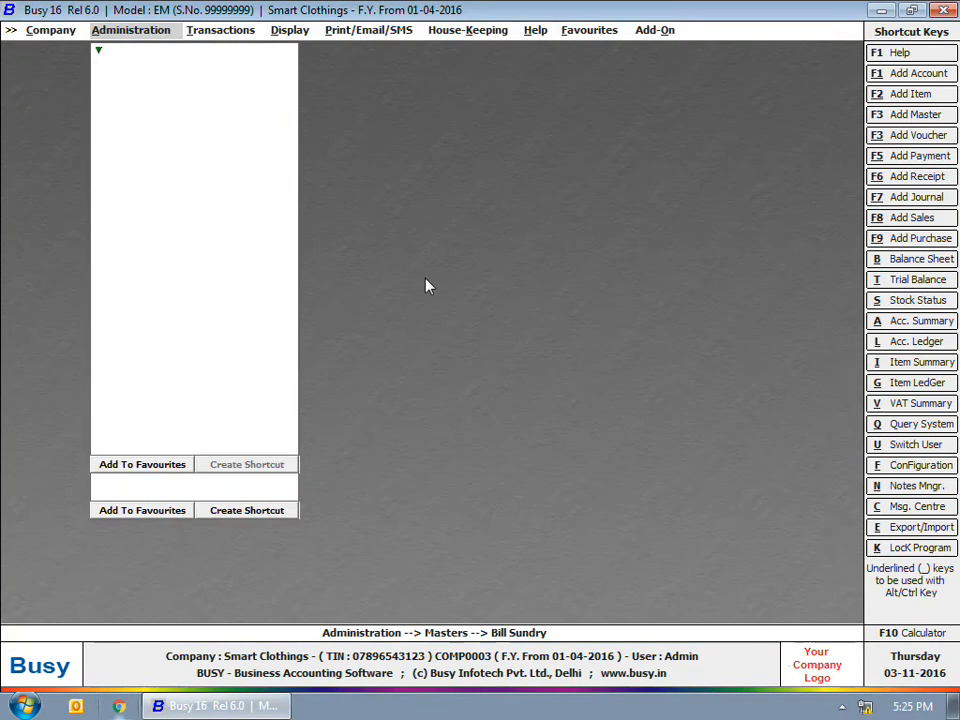
key(Escape)
key(Escape)
Start a Mat. Issued to Party voucher of type Issued for Job Work for Style Mart from the Main Store, without narration
click(256, 31)
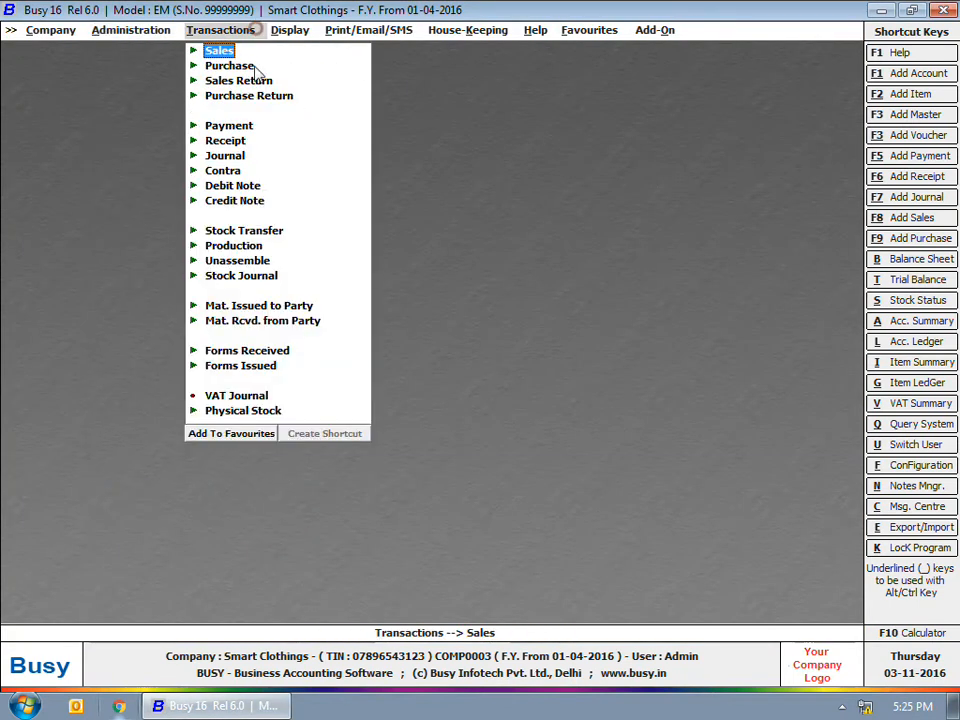
click(268, 313)
click(272, 319)
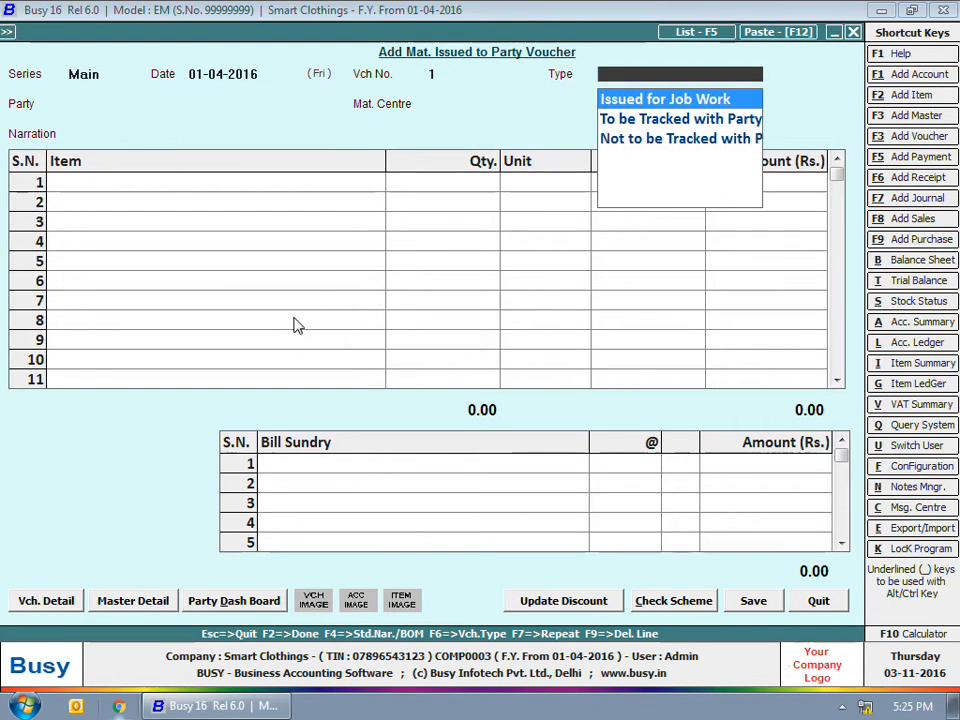
key(Return)
text(sty)
key(Return)
key(Return)
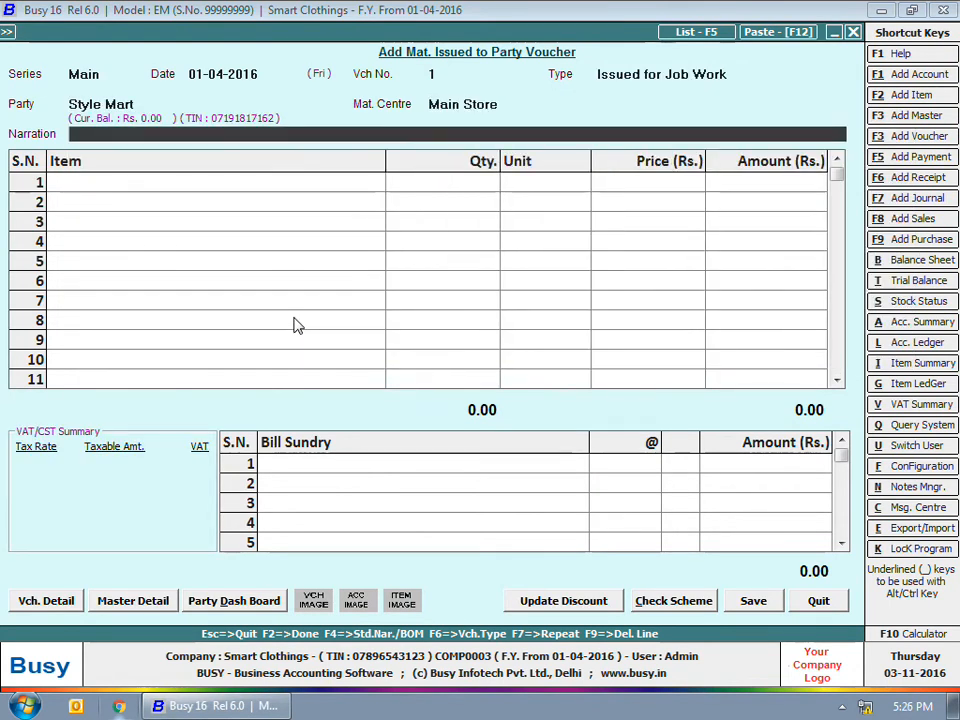
key(Return)
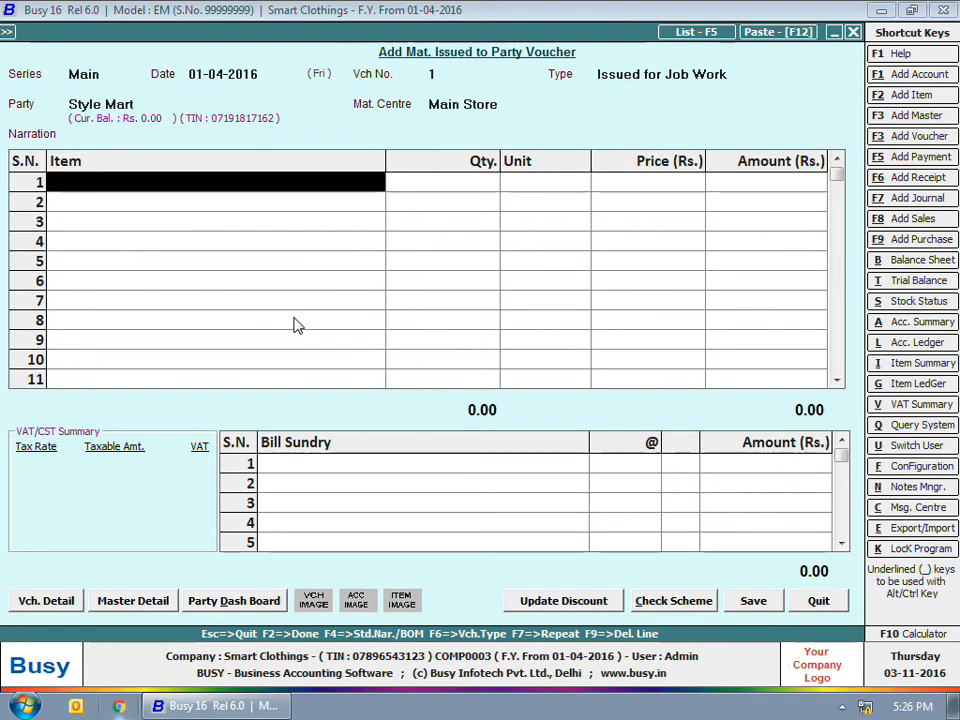
Fill the voucher's items from the Cotton Shirts bill of material for 200 Pcs
key(F4)
key(Right)
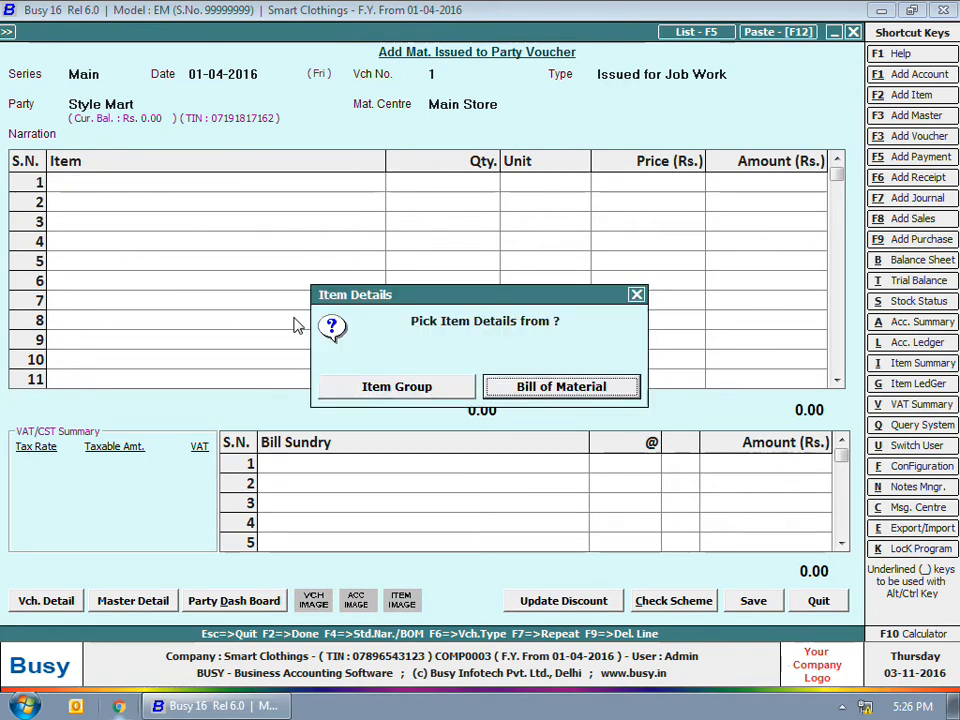
key(Return)
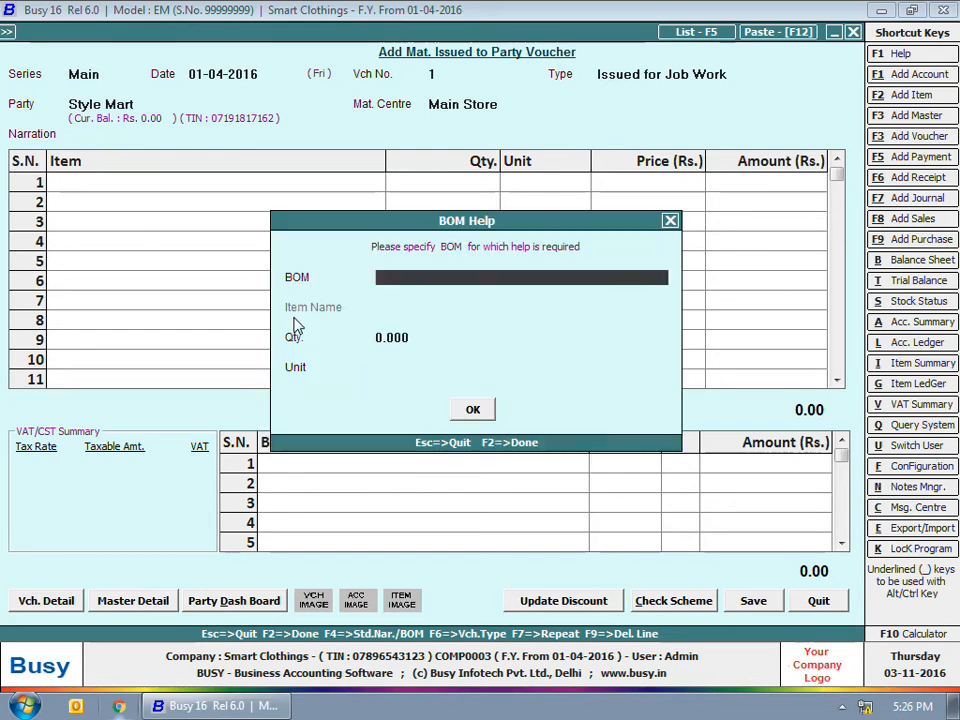
key(Return)
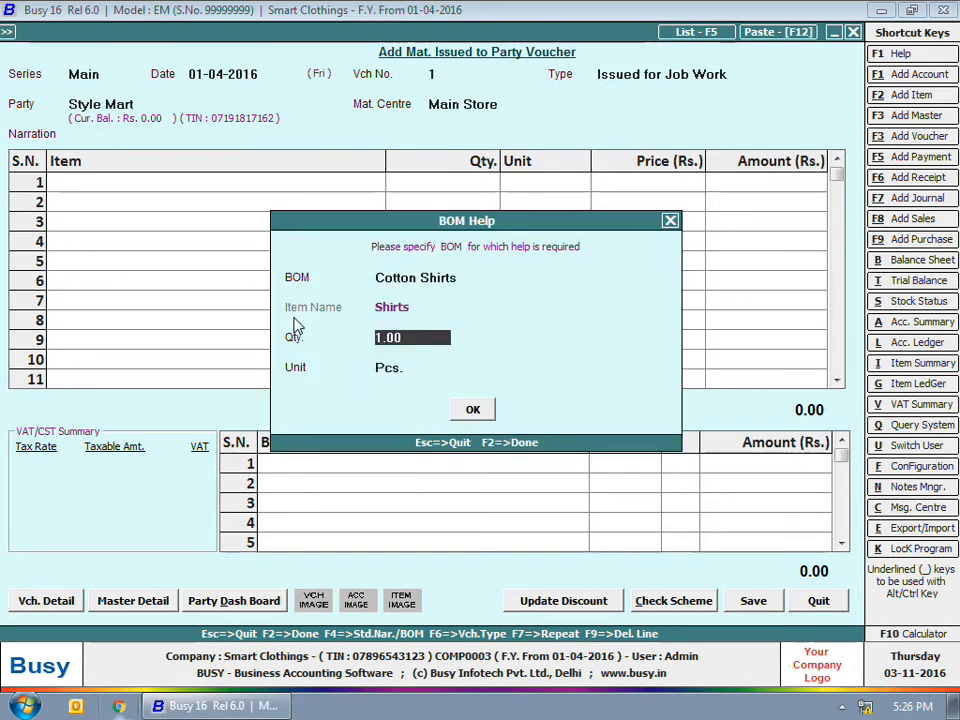
text(200)
key(Return)
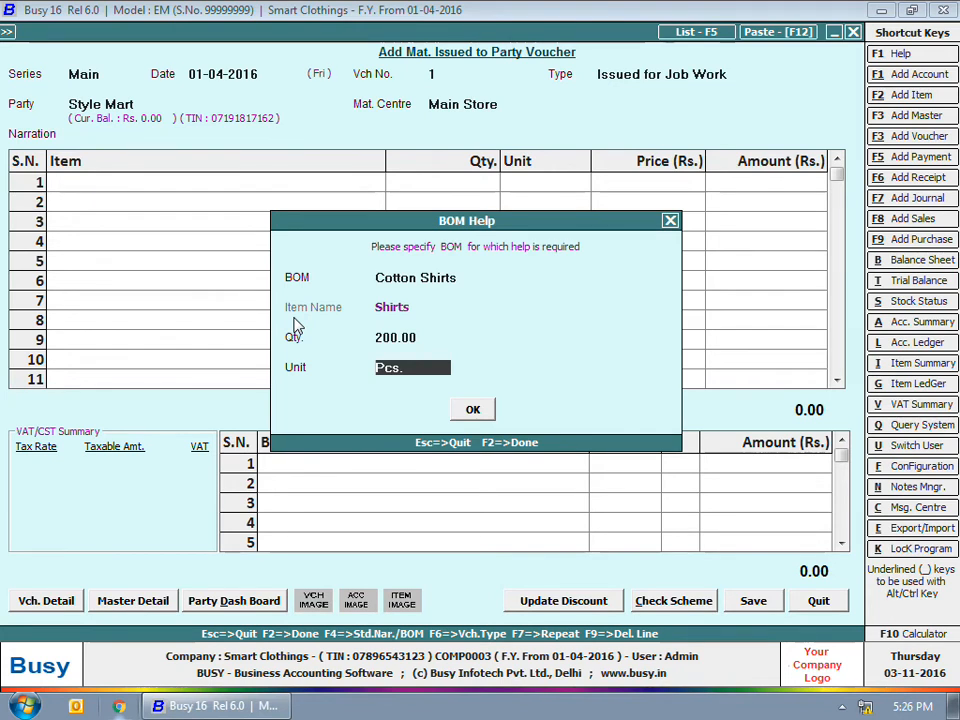
key(Return)
key(Return)
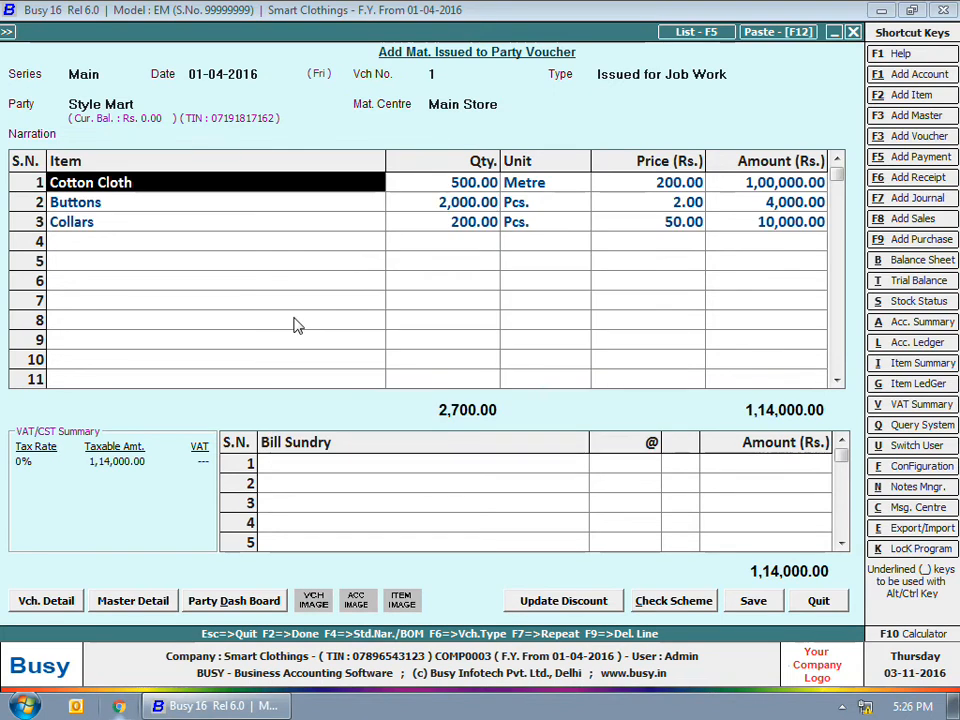
Set the issued quantity of Cotton Cloth to 550 metres
key(Return)
text(550)
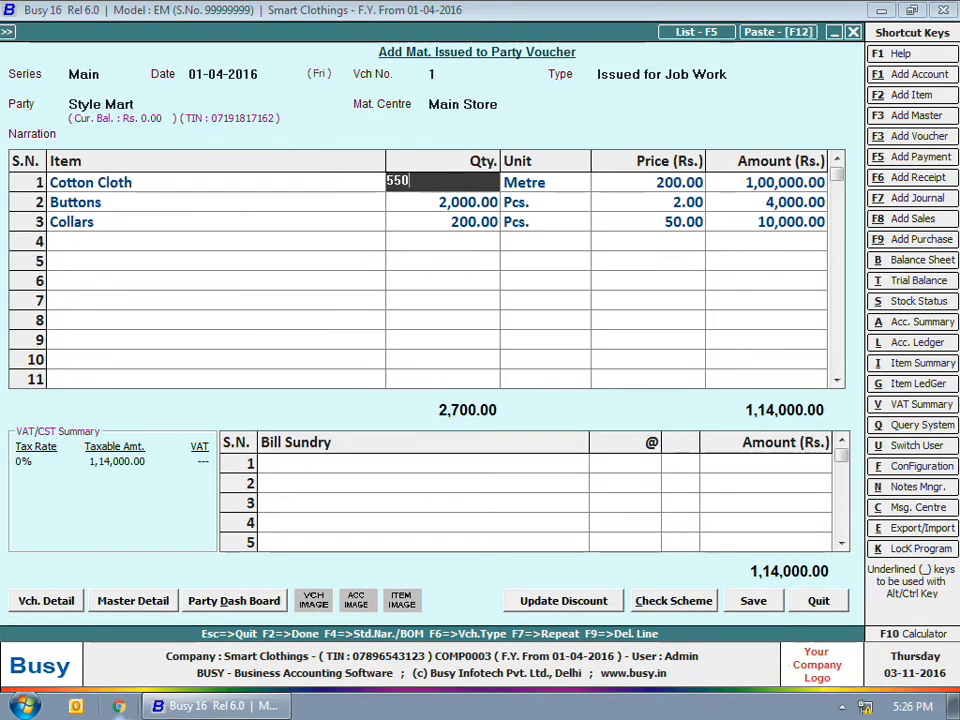
key(Return)
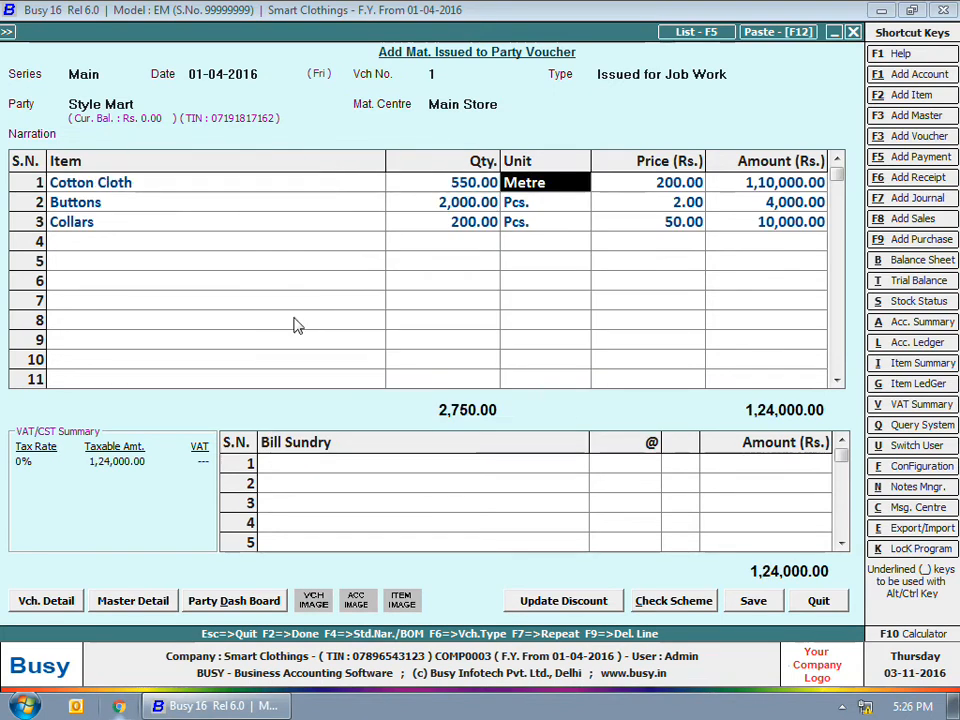
Enter the job work details for Cotton Cloth with job ID 1 and delivery date 10-04-2016
key(Return)
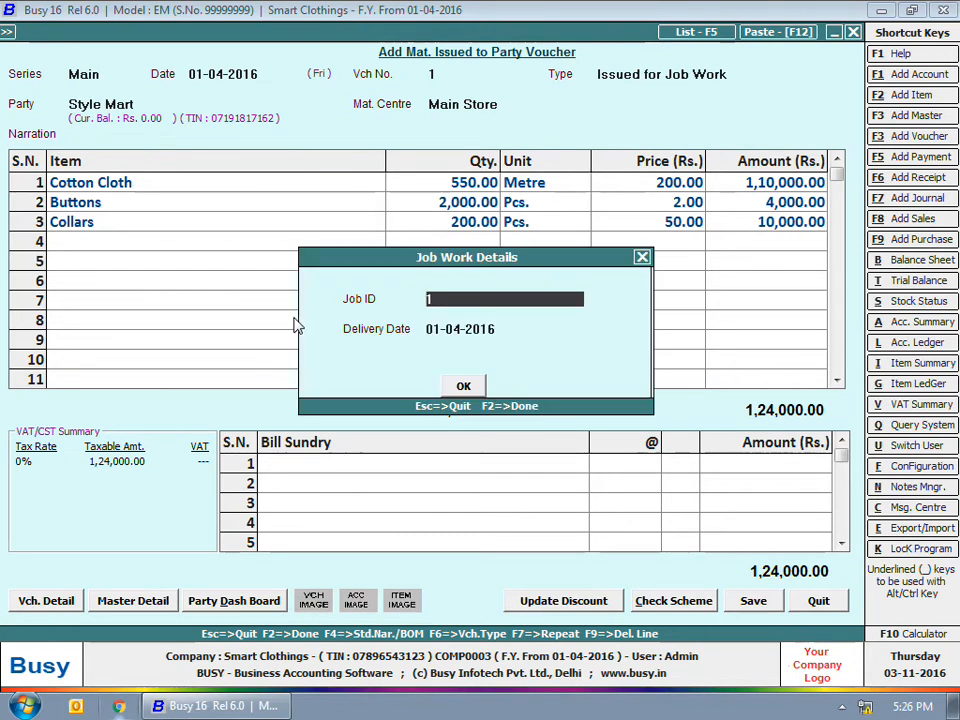
key(Return)
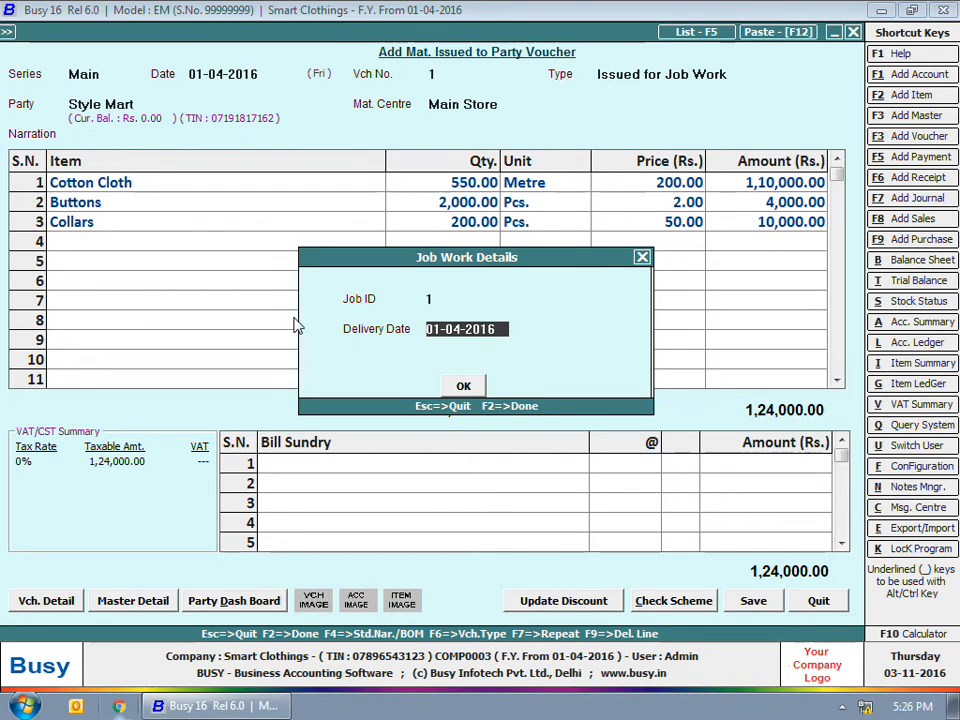
text(10-)
key(Return)
key(Return)
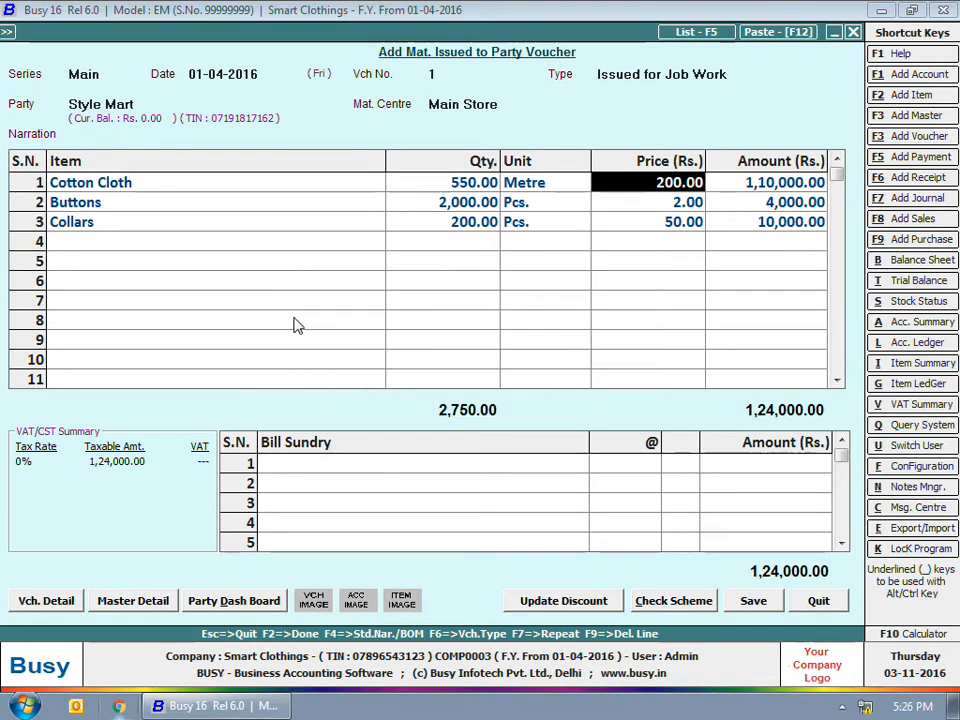
Accept job ID 1 and delivery date 10-04-2016 for Buttons and Collars, and finish the item list
key(Return)
key(Return)
key(Return)
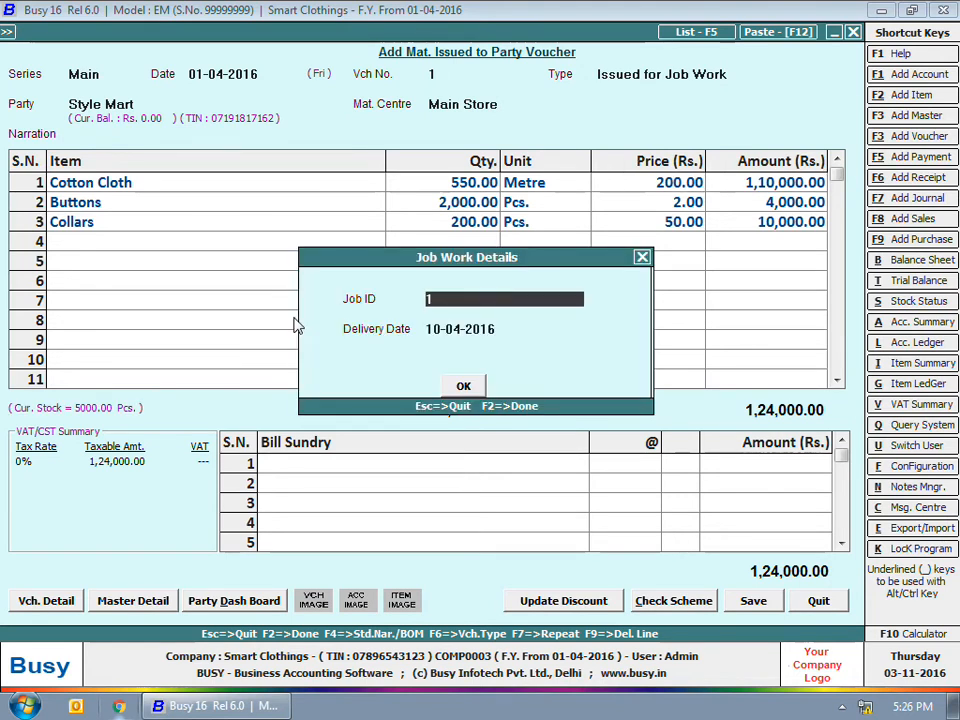
key(Return)
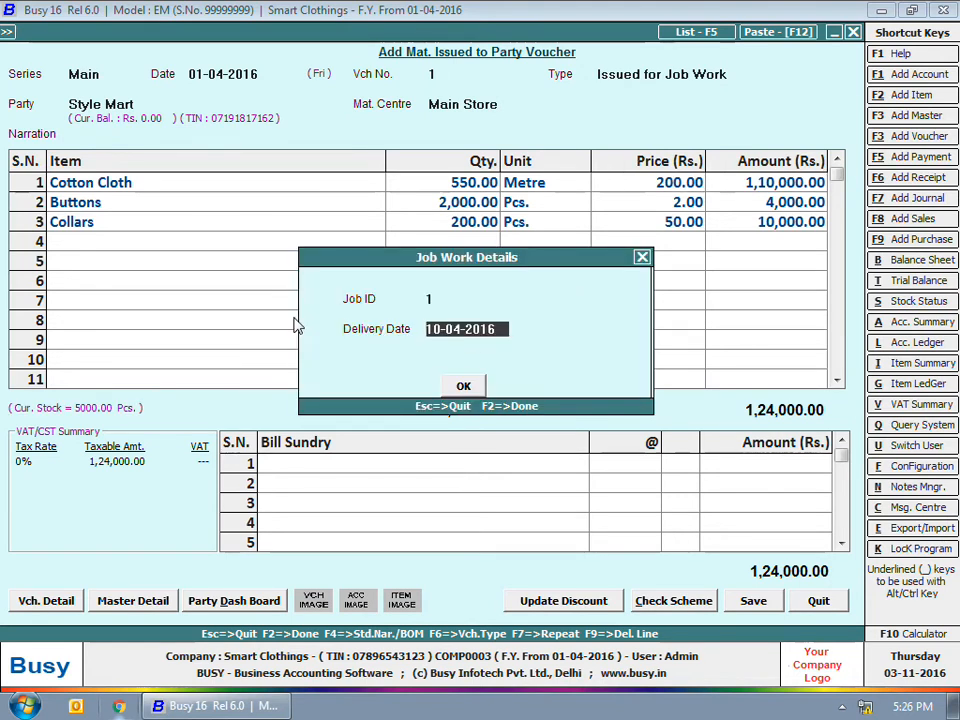
key(Return)
key(Return)
key(Return)
key(Return)
key(Return)
key(Return)
key(Return)
key(Return)
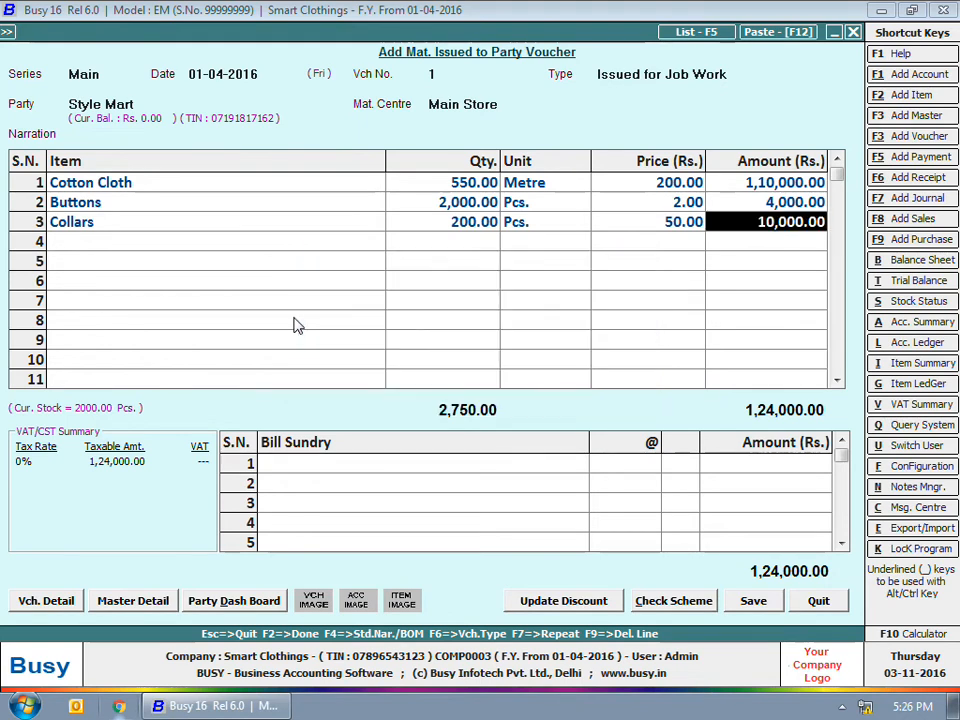
key(Return)
key(Return)
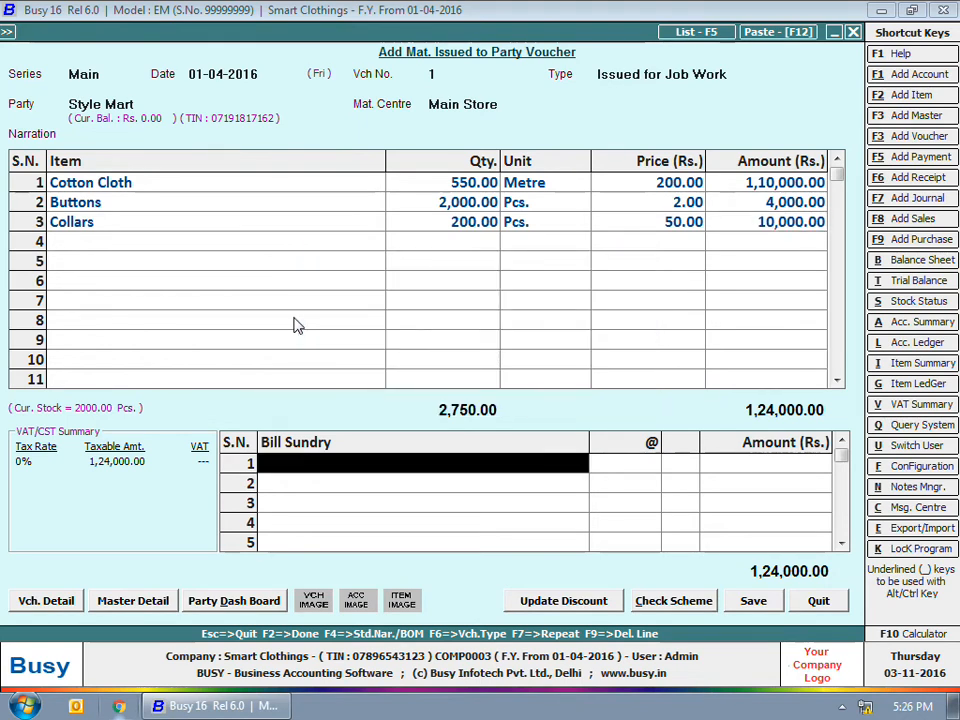
Enter 200 Shirts as the finished goods to be received for the job
key(Return)
text(sh)
key(Return)
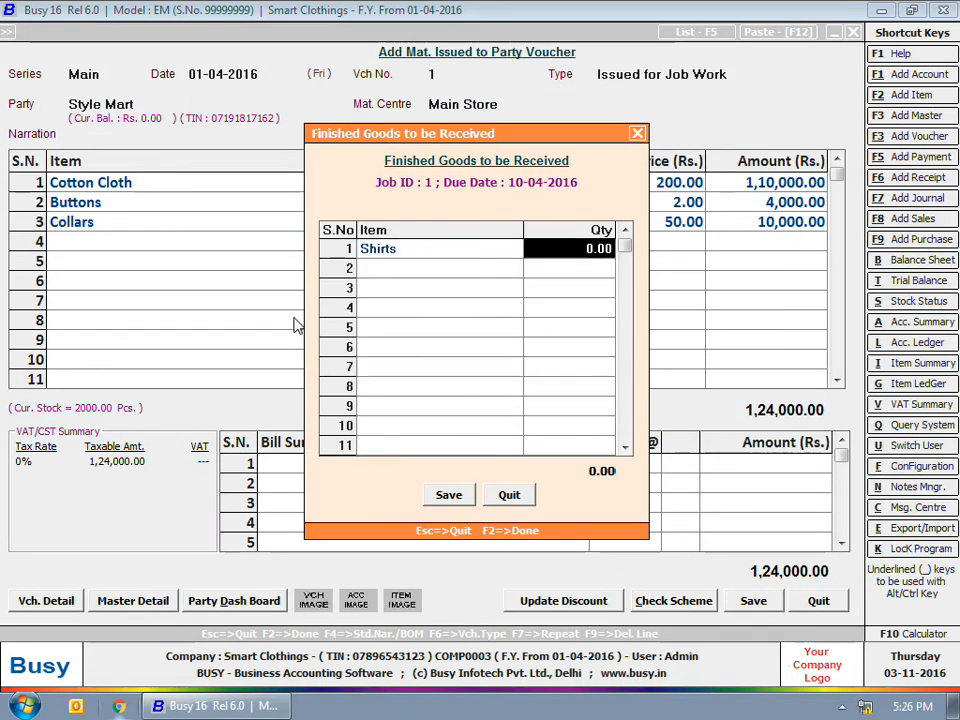
drag(493, 133, 484, 230)
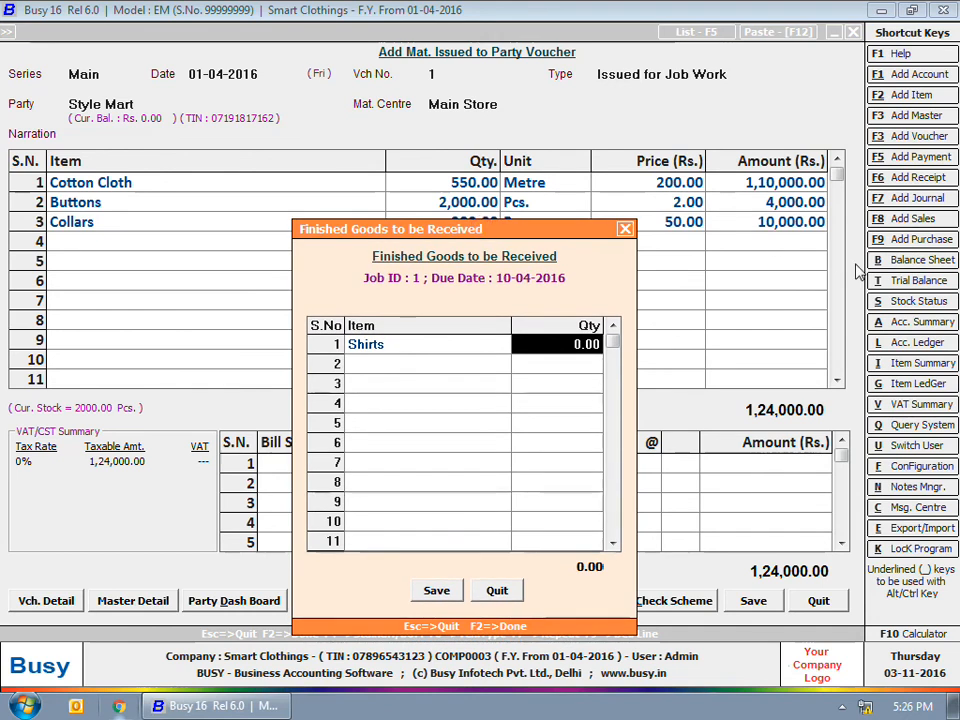
text(200)
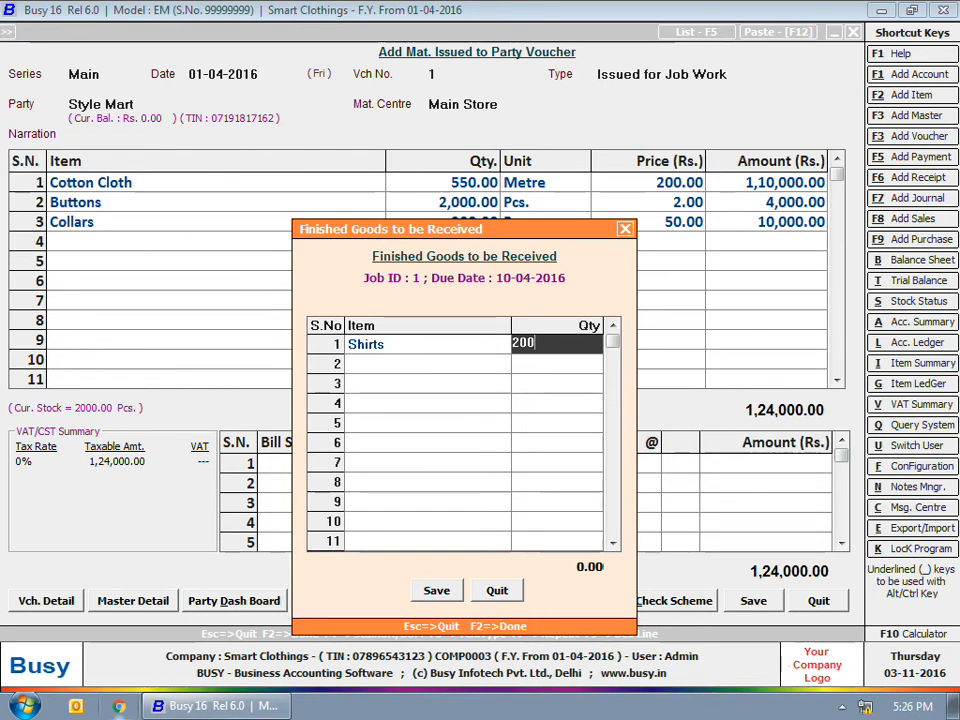
key(Return)
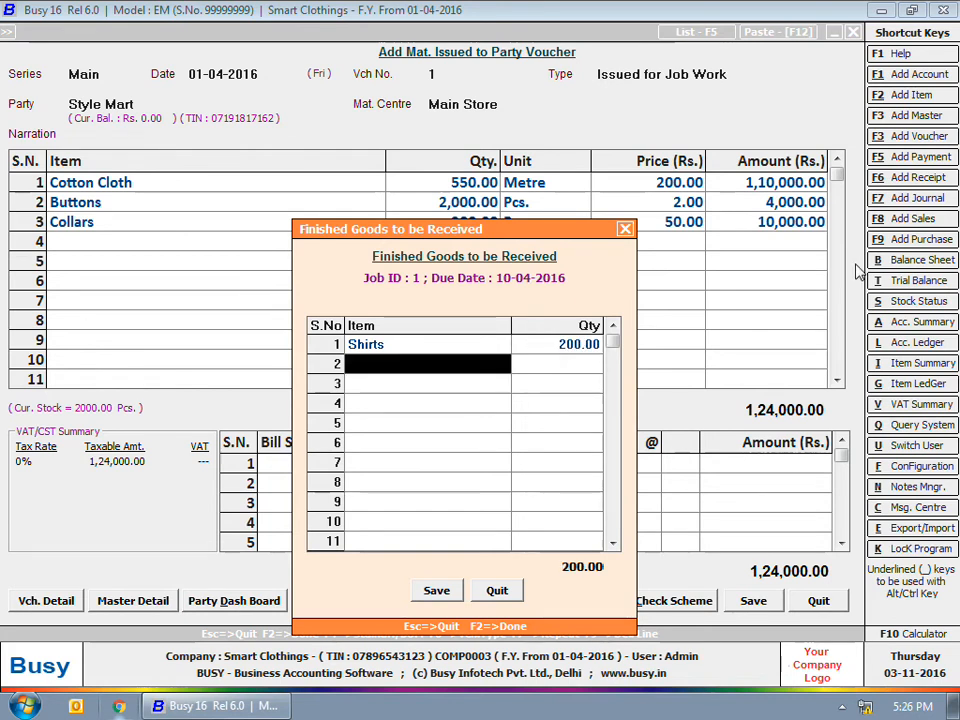
Save the finished goods details and the material issue voucher, and leave voucher entry
key(F2)
key(Return)
key(Escape)
key(Escape)
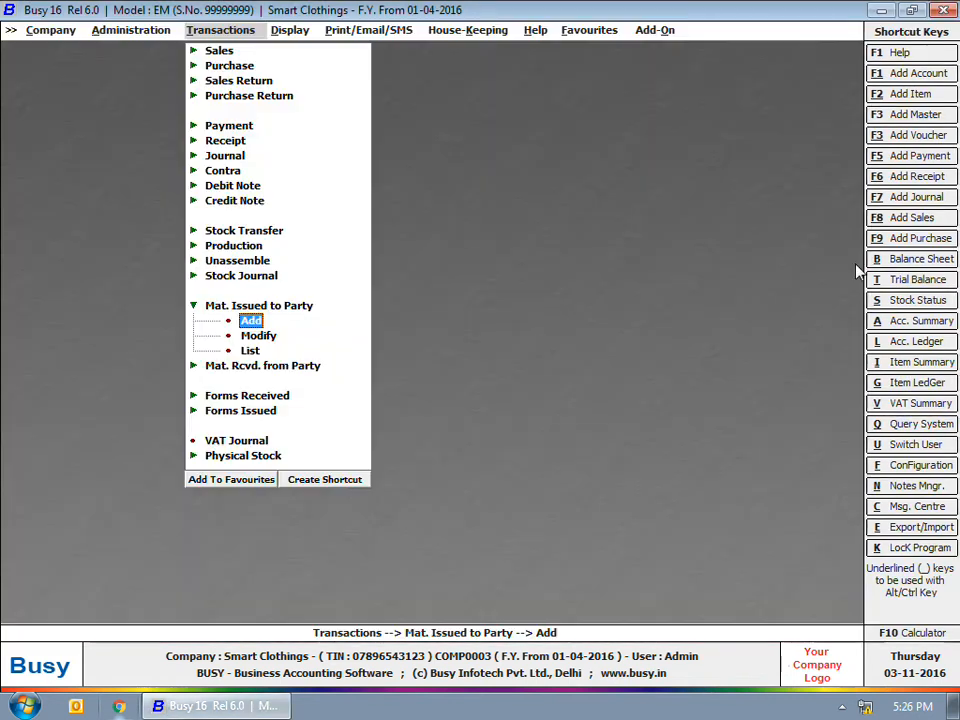
Start a Mat. Rcvd. from Party voucher dated 10-04-2016 with type Rcvd. after Job Work
click(261, 320)
double_click(253, 335)
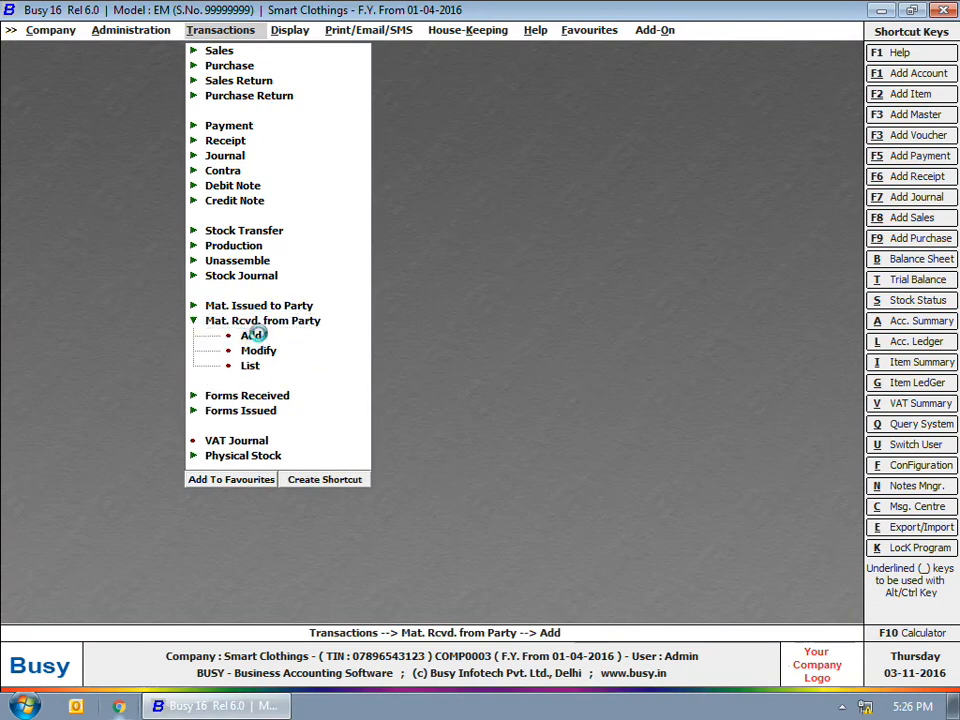
key(Return)
text(10-4)
key(Return)
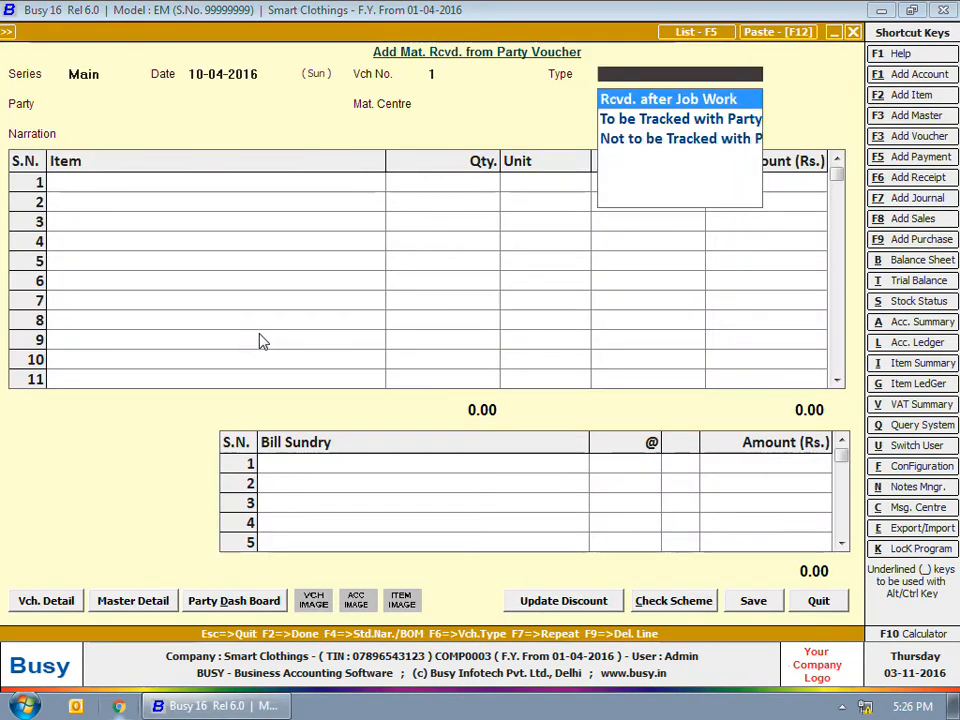
key(Return)
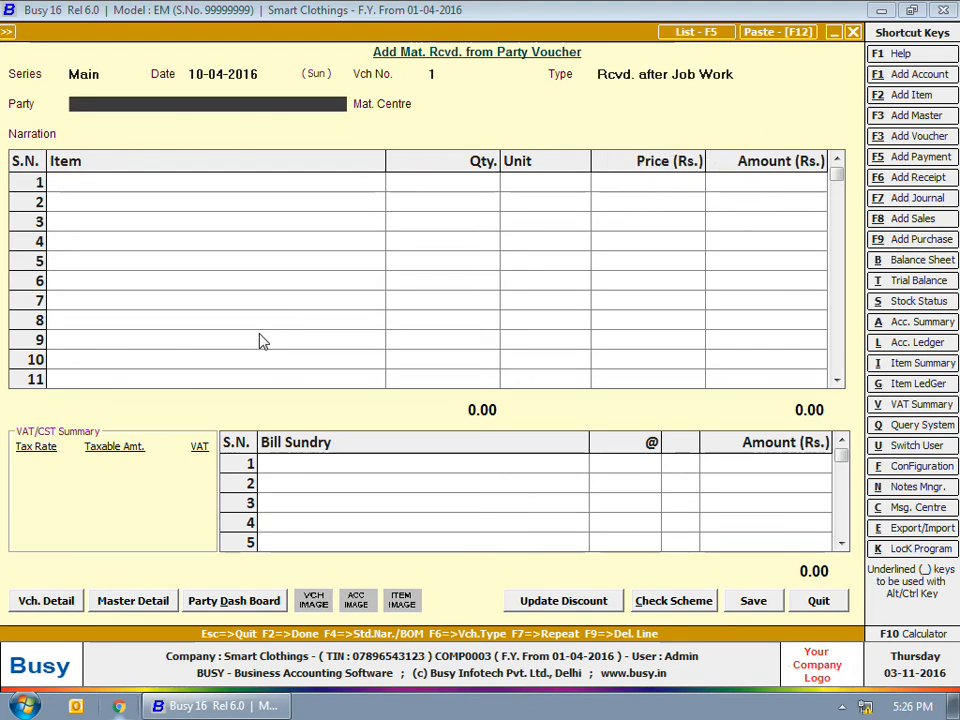
Set the receipt voucher's party to Style Mart and its material centre to Main Store
key(Down)
key(Down)
key(Down)
key(Down)
key(Return)
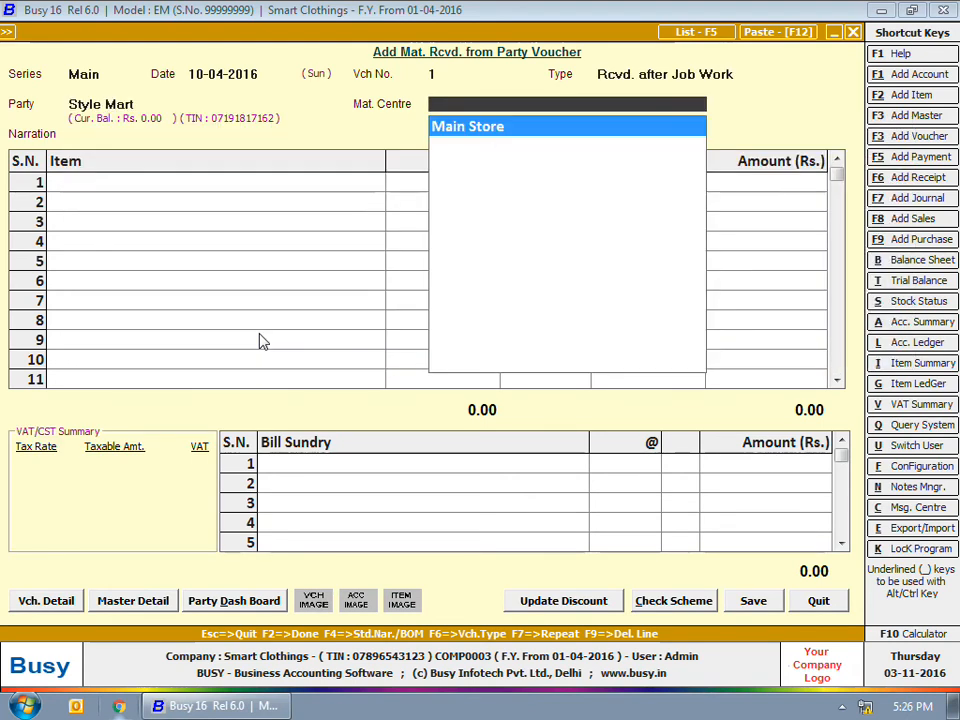
key(Return)
Add Shirts with a quantity of 200 Pcs. to the receipt voucher and bring up the material consumed in job work
text(shi)
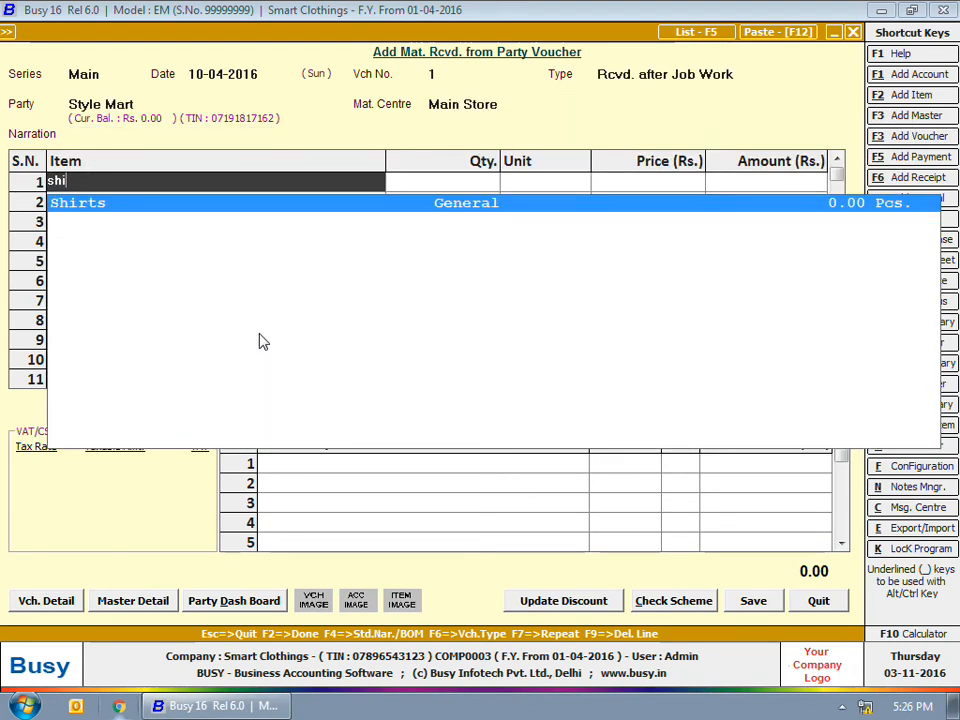
key(Return)
text(200)
key(Return)
key(Return)
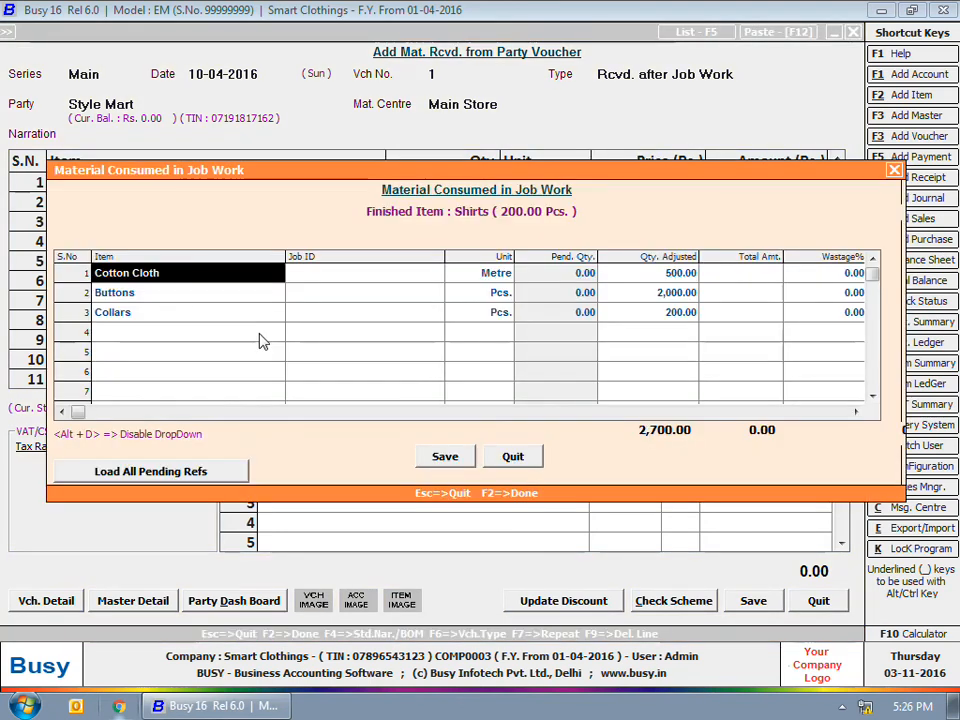
Assign Job ID 1 to the consumed Cotton Cloth and set its adjusted quantity to 550 Metre
key(Return)
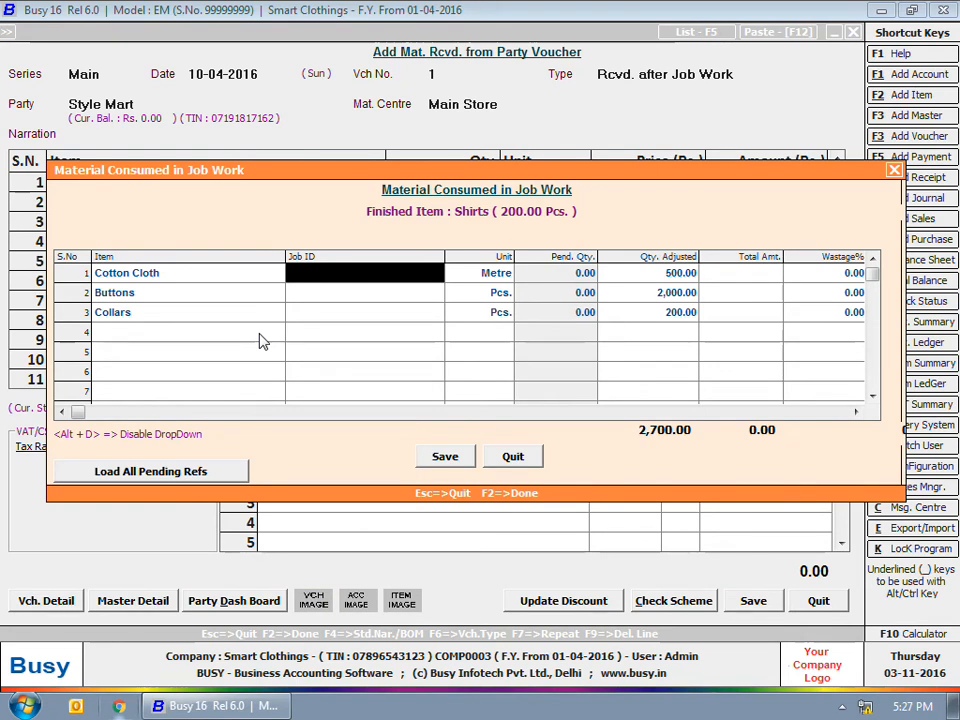
key(space)
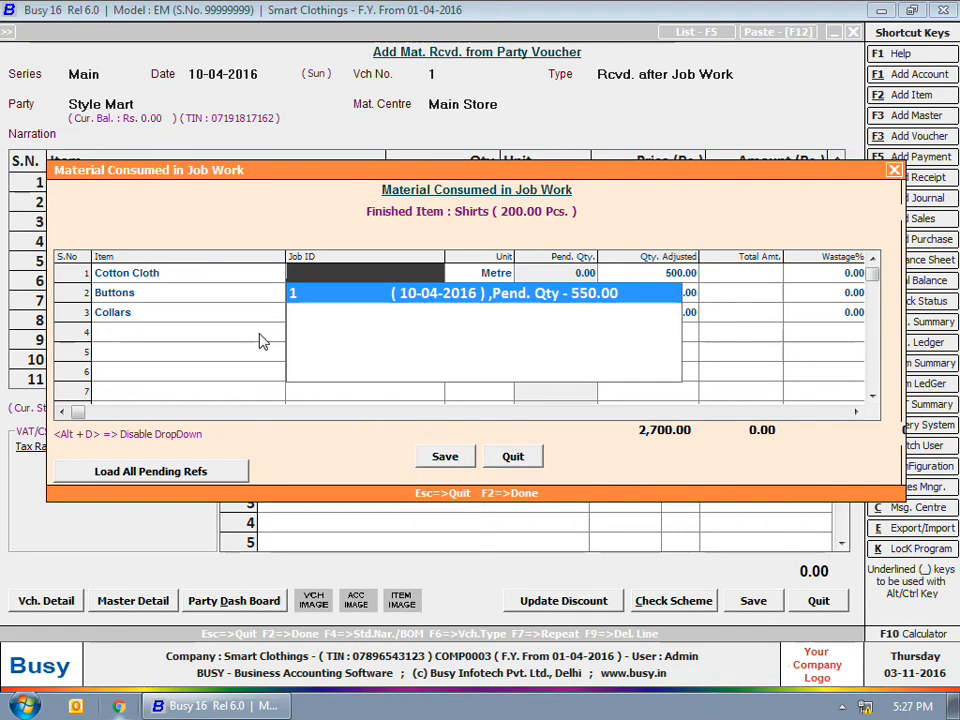
key(Return)
text(550)
key(Return)
key(Return)
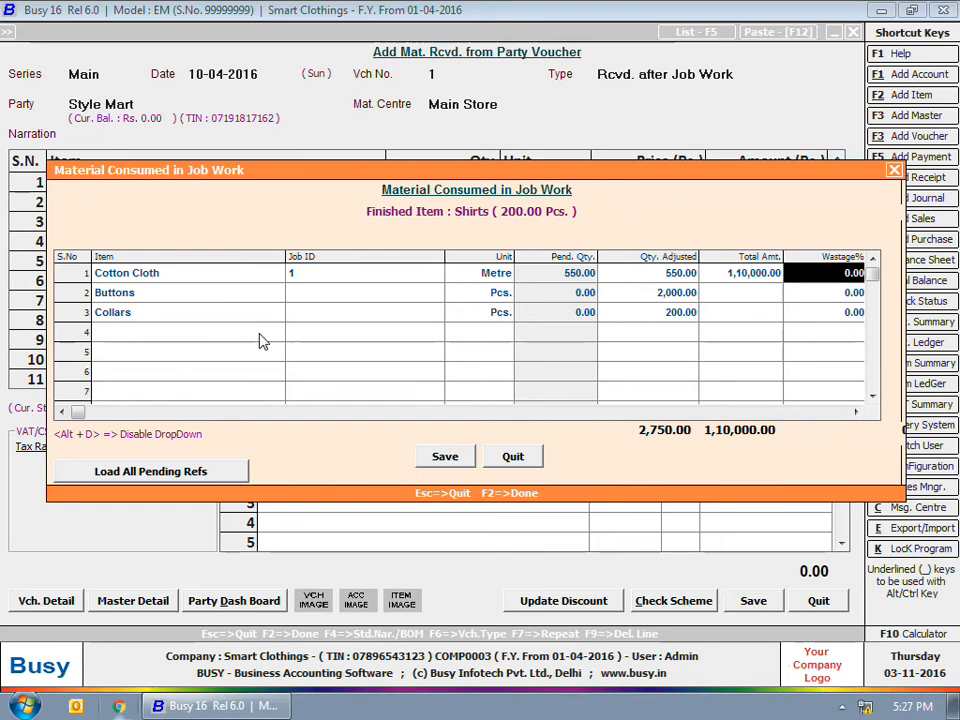
Set the wastage of the consumed Cotton Cloth to 9%
text(10)
key(Return)
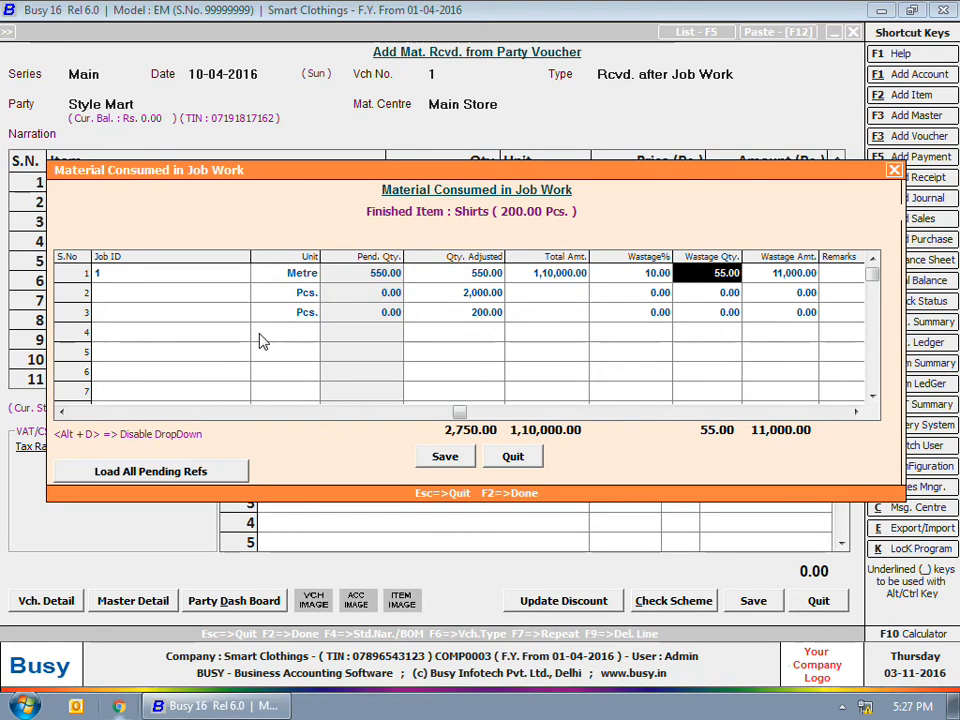
key(Left)
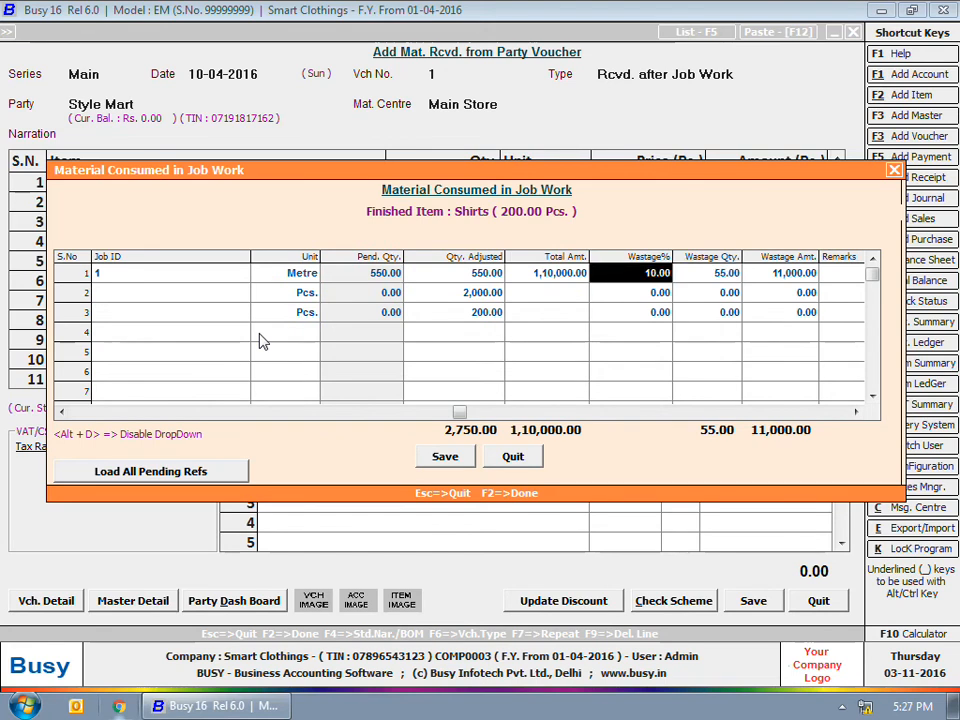
text(9)
key(Return)
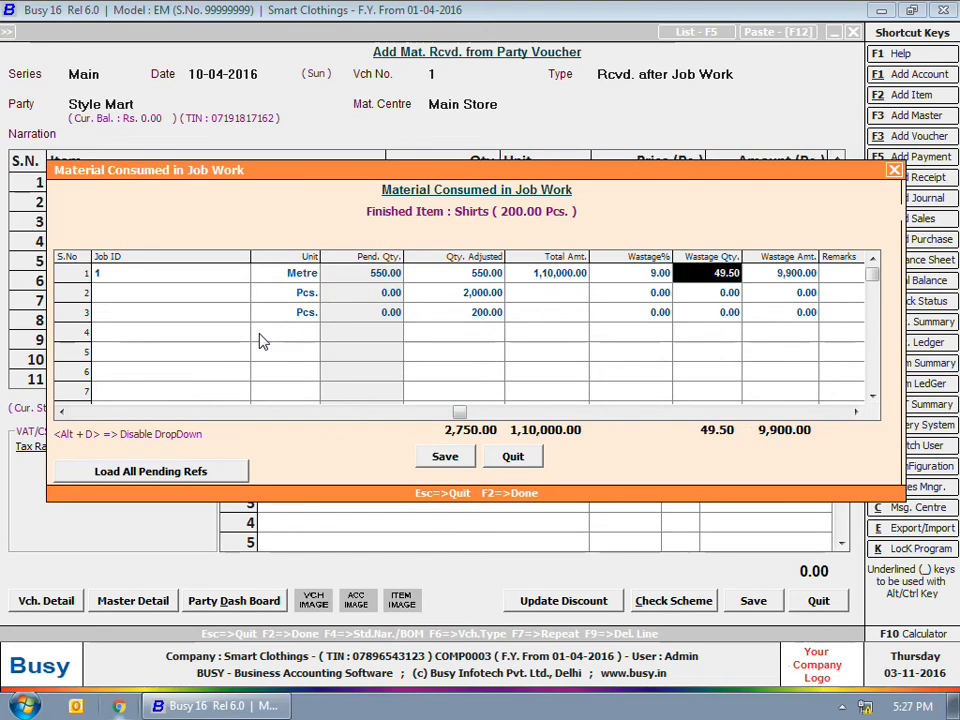
Assign Job ID 1 to the Buttons consumed in the job work
key(Return)
key(Return)
key(Return)
text(1)
key(Return)
key(Return)
key(Return)
key(Return)
key(Return)
key(Return)
key(Return)
key(Return)
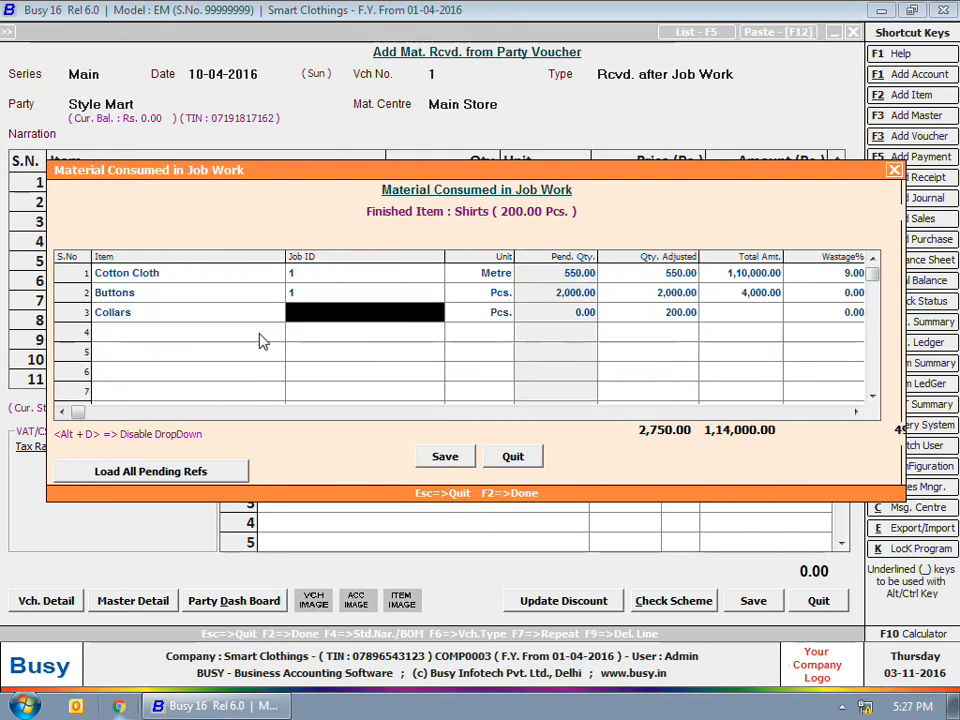
Assign Job ID 1 to the consumed Collars and save the material consumption details
text(1)
key(Return)
key(F2)
key(Return)
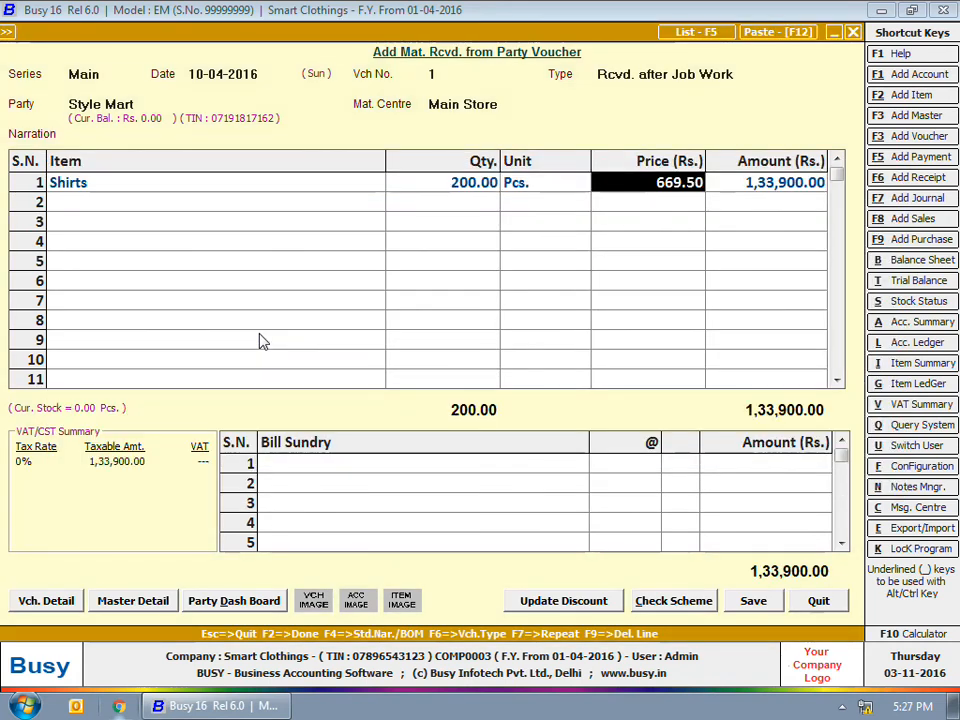
Add Stitching Charges at 300 per Pcs. as a bill sundry, then save the receipt voucher and leave voucher entry
key(F2)
text(st)
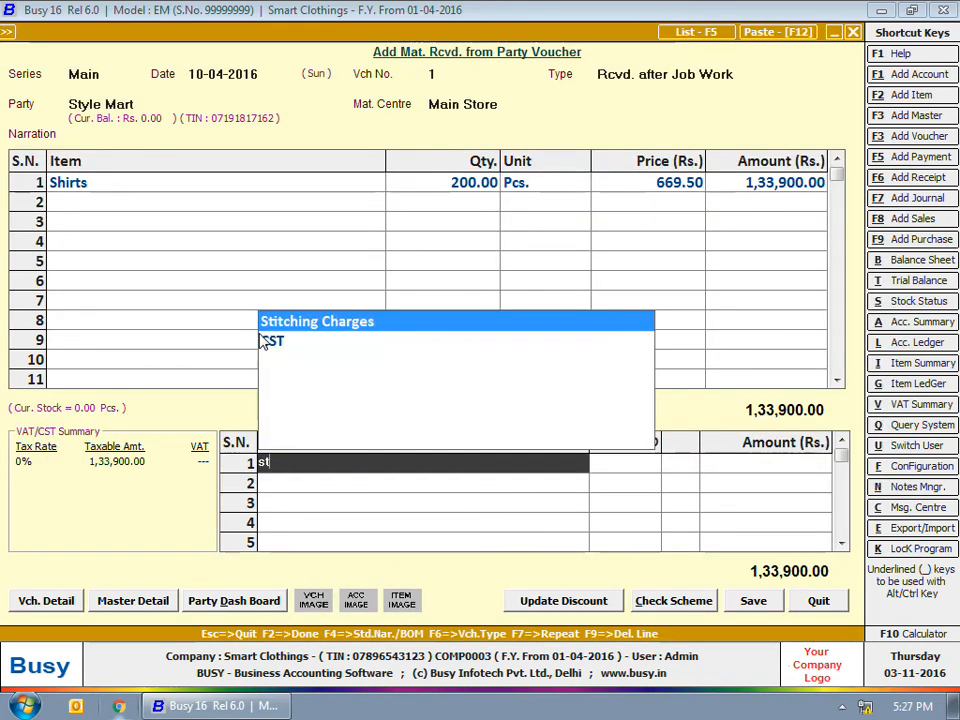
key(Return)
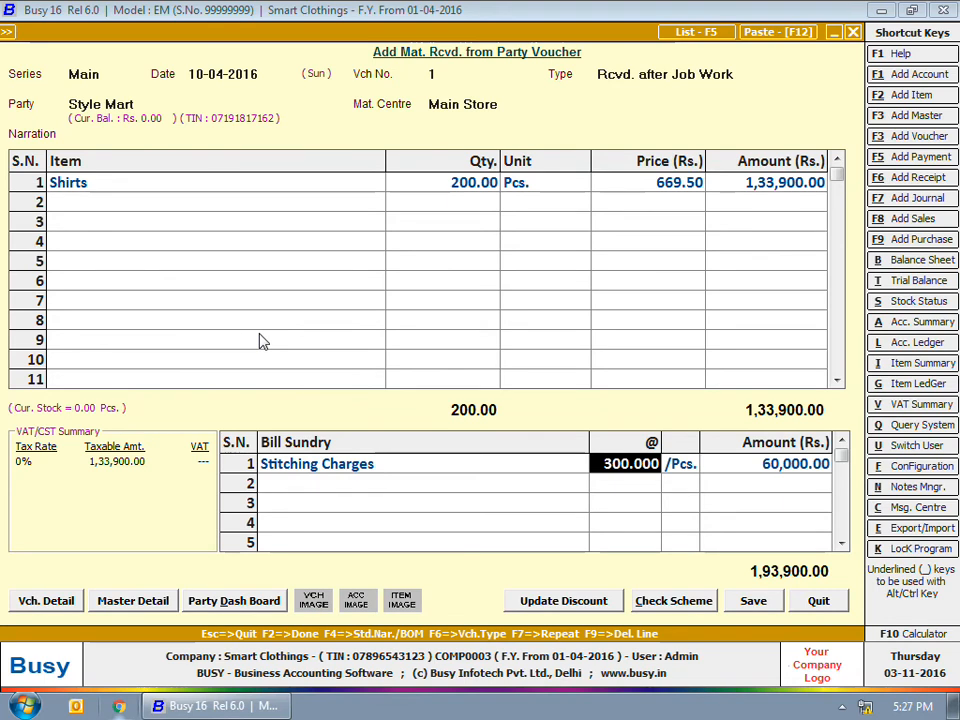
key(Return)
key(F2)
key(Return)
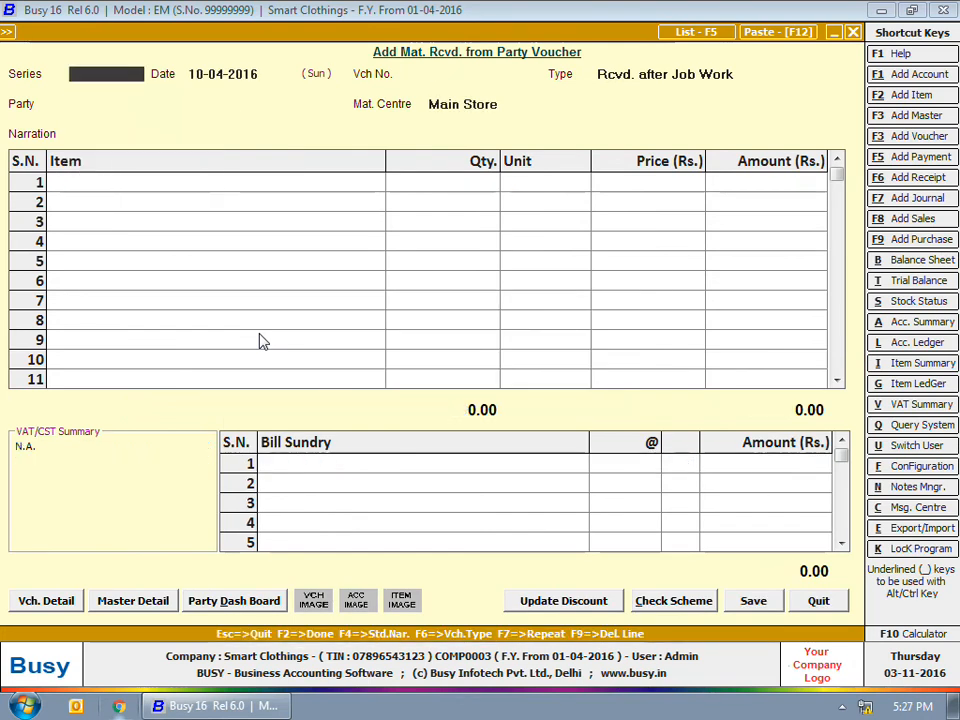
key(Escape)
key(Escape)
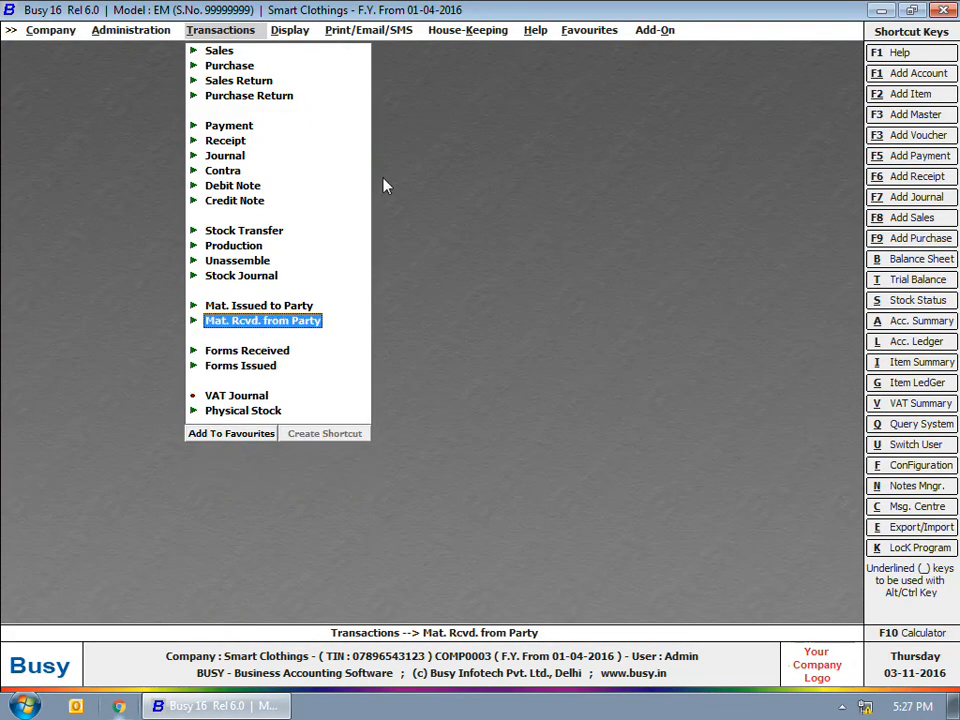
Open the job work configuration from the Inventory features
click(108, 28)
click(126, 66)
click(165, 67)
click(108, 258)
click(788, 150)
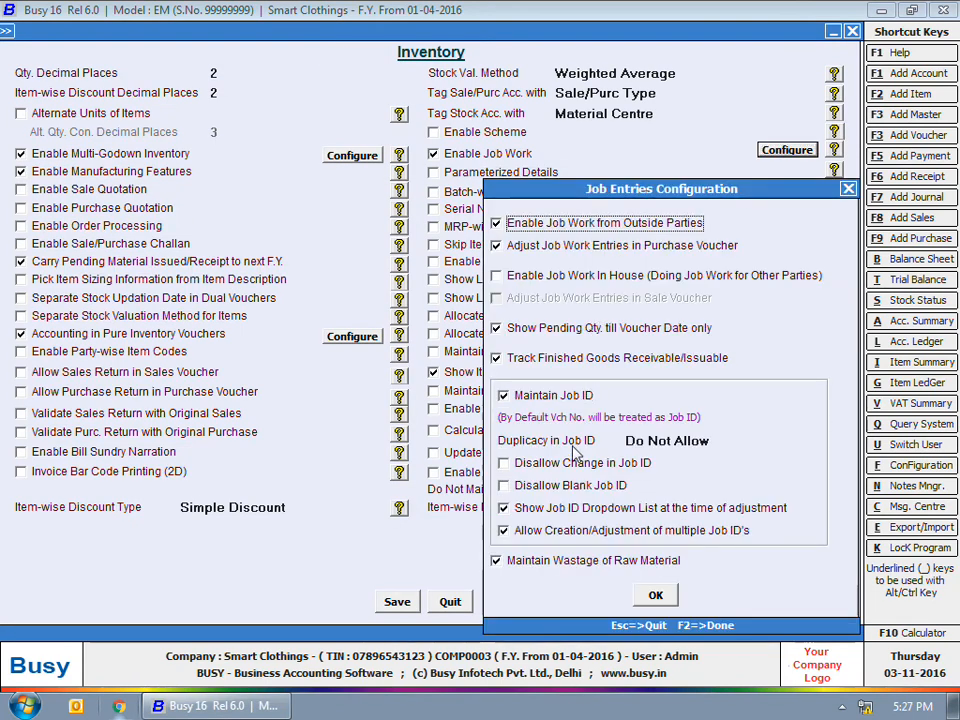
Disable the Job ID dropdown list and the creation/adjustment of multiple Job IDs, and save the inventory configuration
click(621, 518)
click(621, 531)
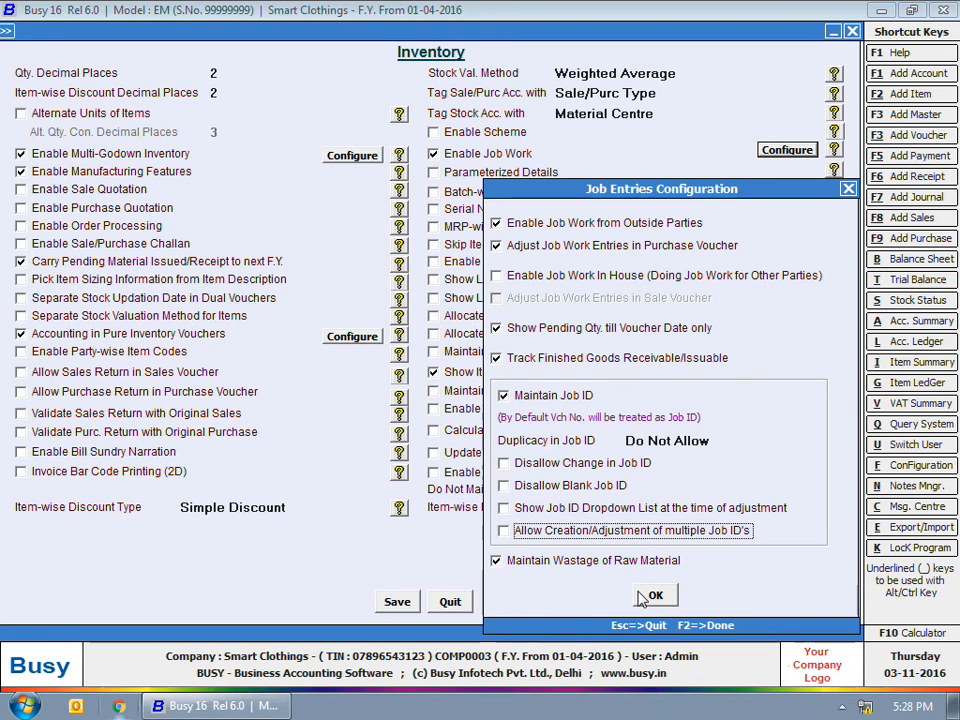
click(652, 596)
click(400, 601)
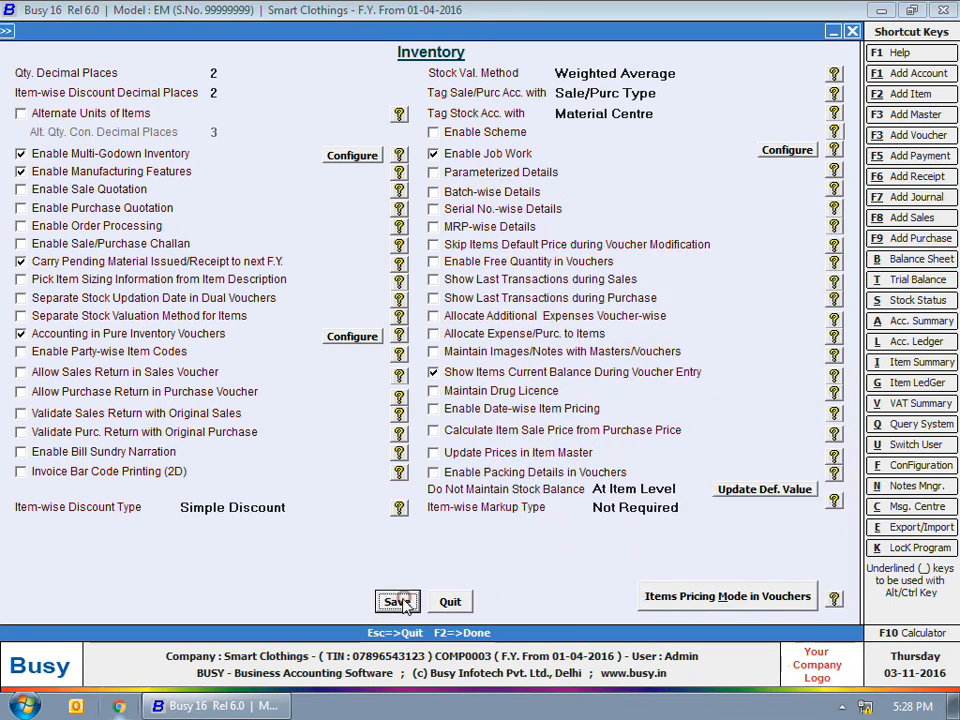
key(Escape)
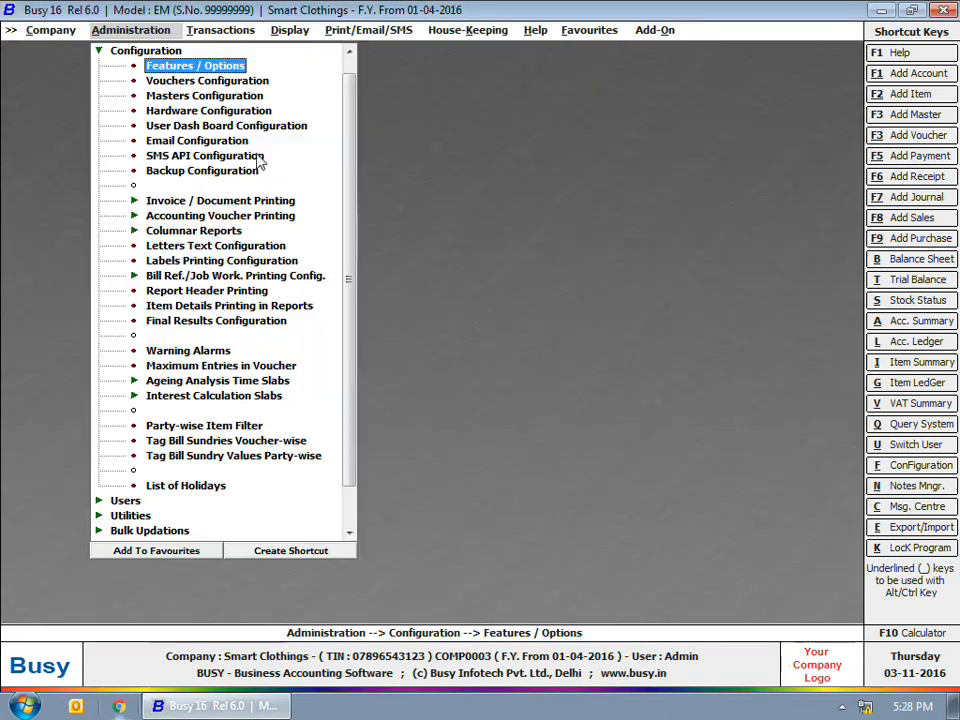
key(Escape)
key(Escape)
Start a Mat. Issued to Party voucher dated 01-04-2016, type Issued for Job Work, for Rich Styles with material centre Main Store
click(220, 30)
click(256, 305)
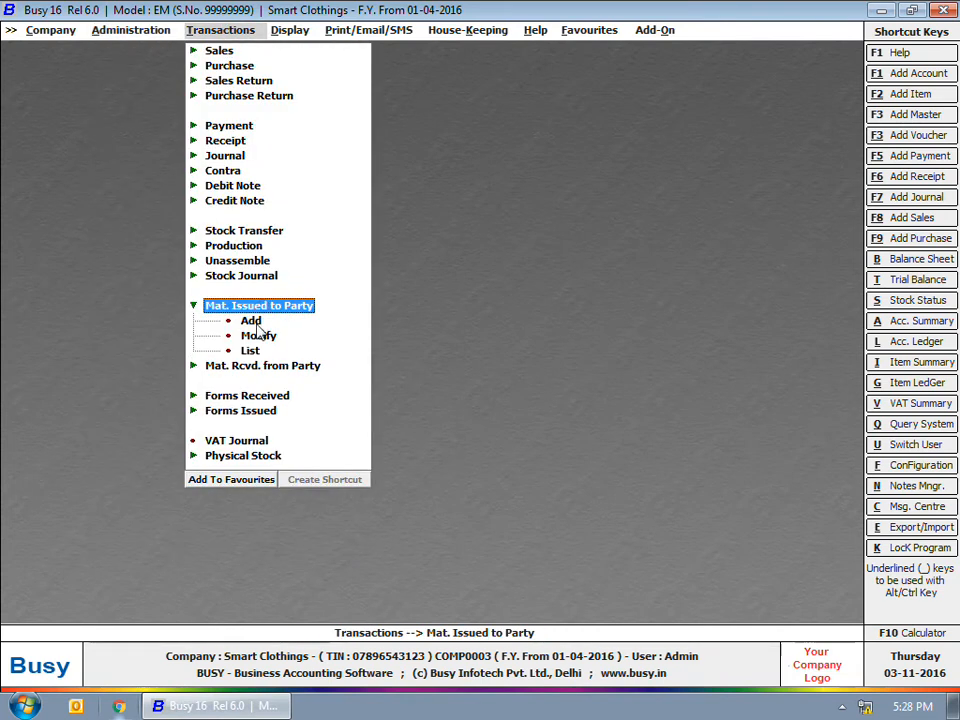
click(251, 322)
key(Return)
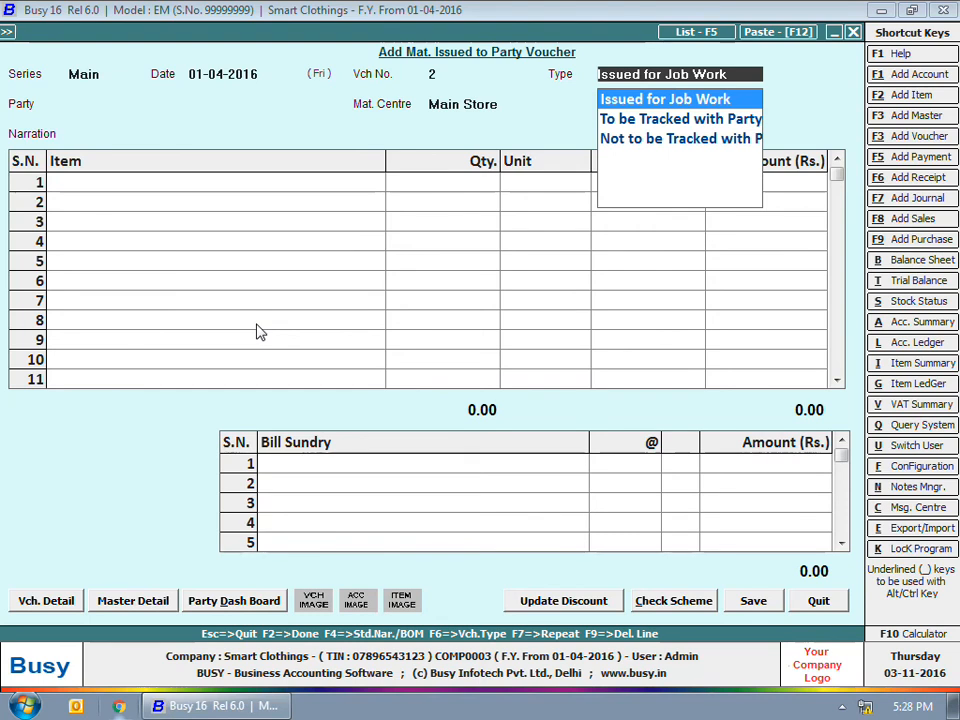
key(Return)
key(Return)
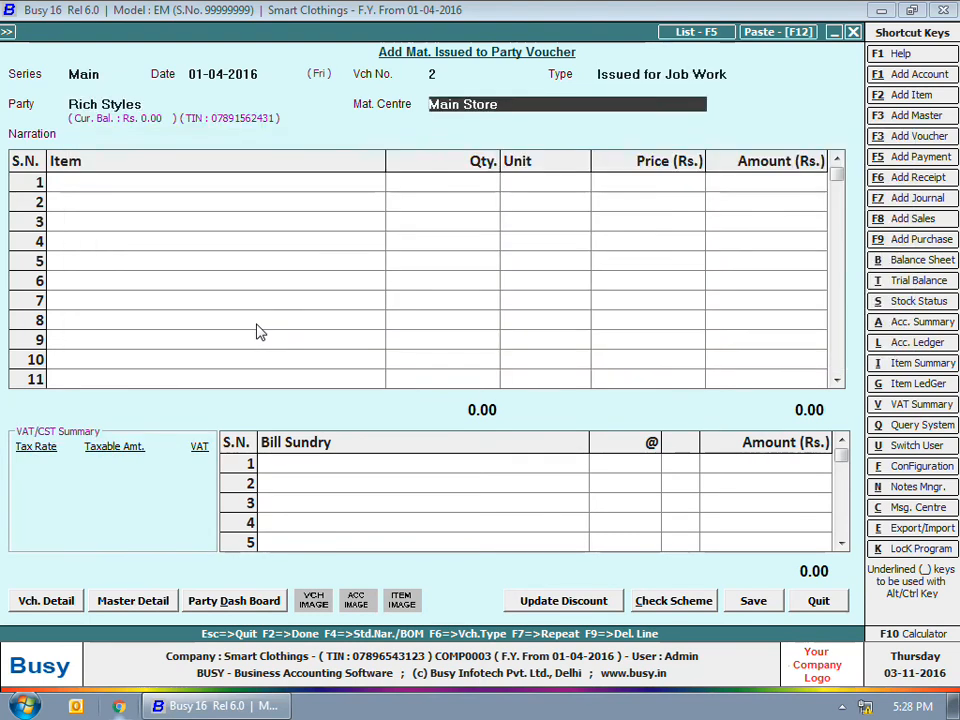
key(Return)
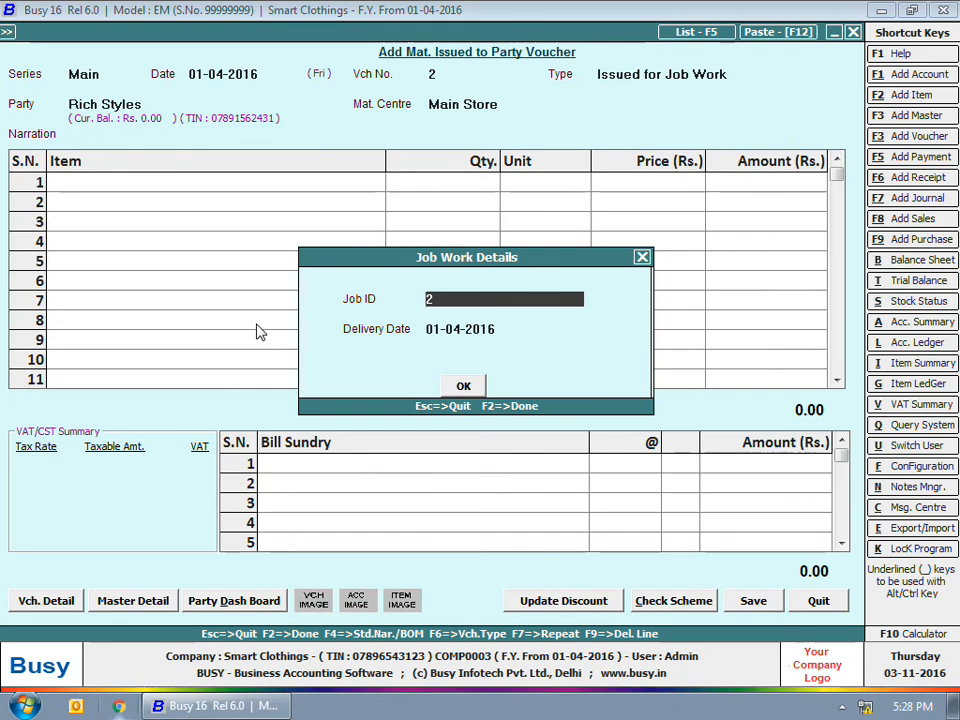
Accept Job ID 2 and delivery date 01-04-2016 as the job work details
key(Return)
key(Return)
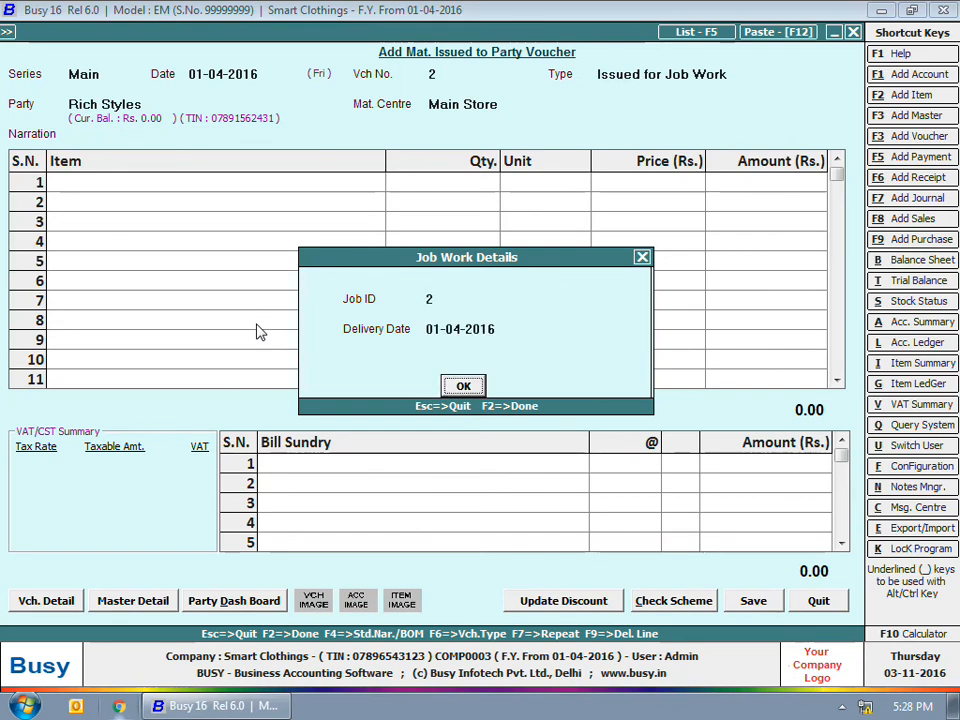
key(Return)
Add Cotton Cloth with a quantity of 250 Metre to the issue voucher
key(Return)
text(250)
key(Return)
key(Return)
key(Return)
key(Return)
Add Collars with a quantity of 100 Pcs. to the issue voucher
text(coll)
key(Return)
text(00)
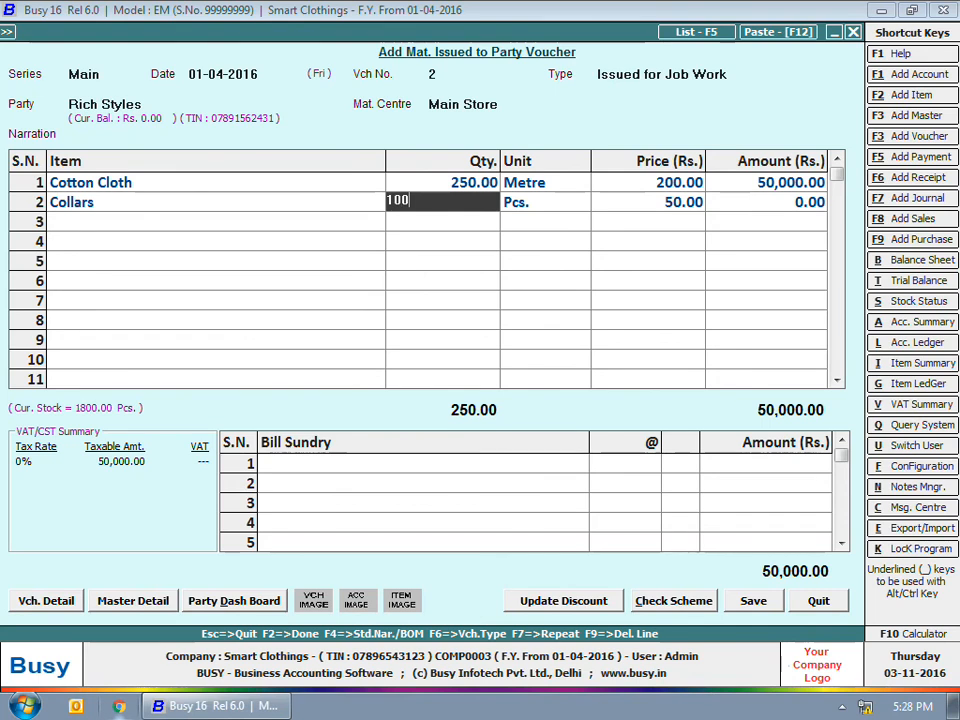
key(Return)
key(Return)
key(Return)
Add Buttons with a quantity of 1000 Pcs. to the issue voucher and bring up the finished goods to be received
text(bu)
key(Return)
text(1000)
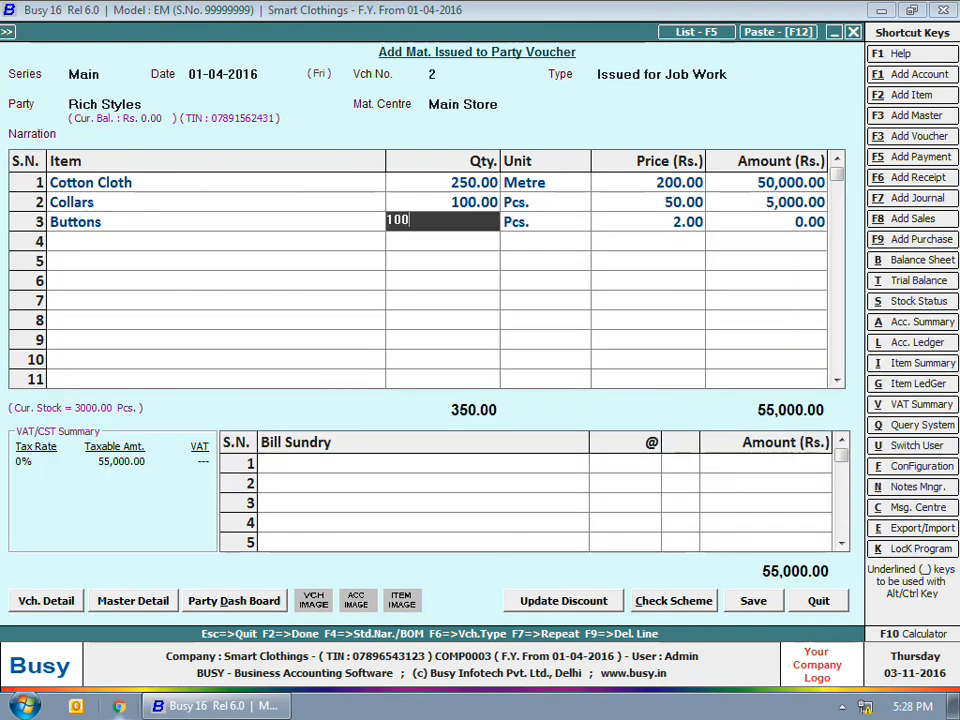
key(Return)
key(Return)
key(Return)
key(Return)
key(Return)
key(Return)
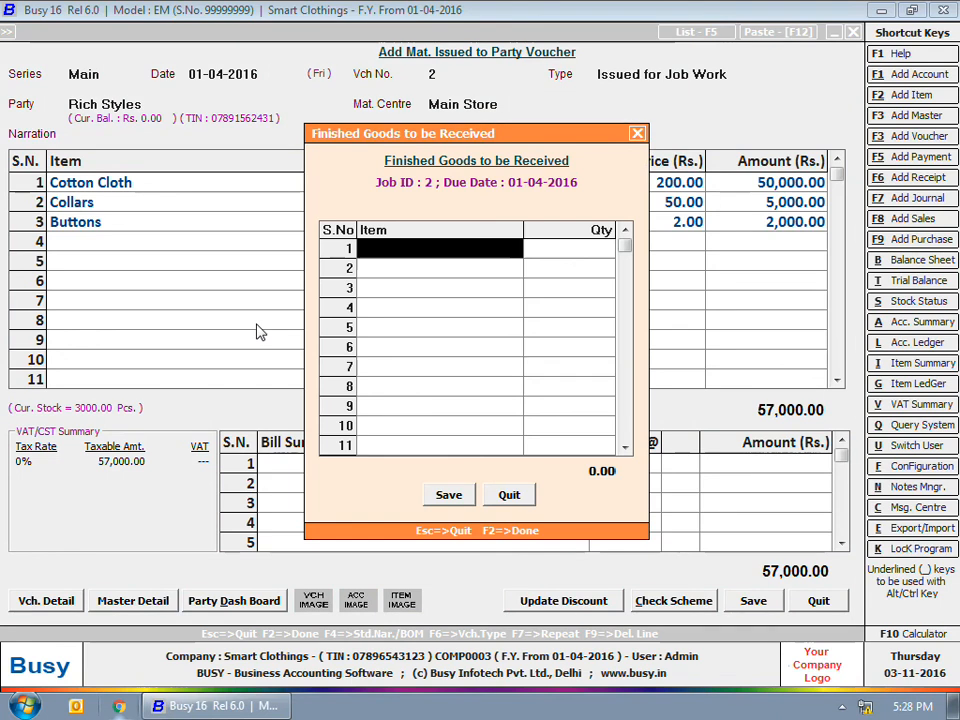
Enter Shirts with a quantity of 100 as the finished goods to be received
text(s)
key(Return)
text(100)
key(Return)
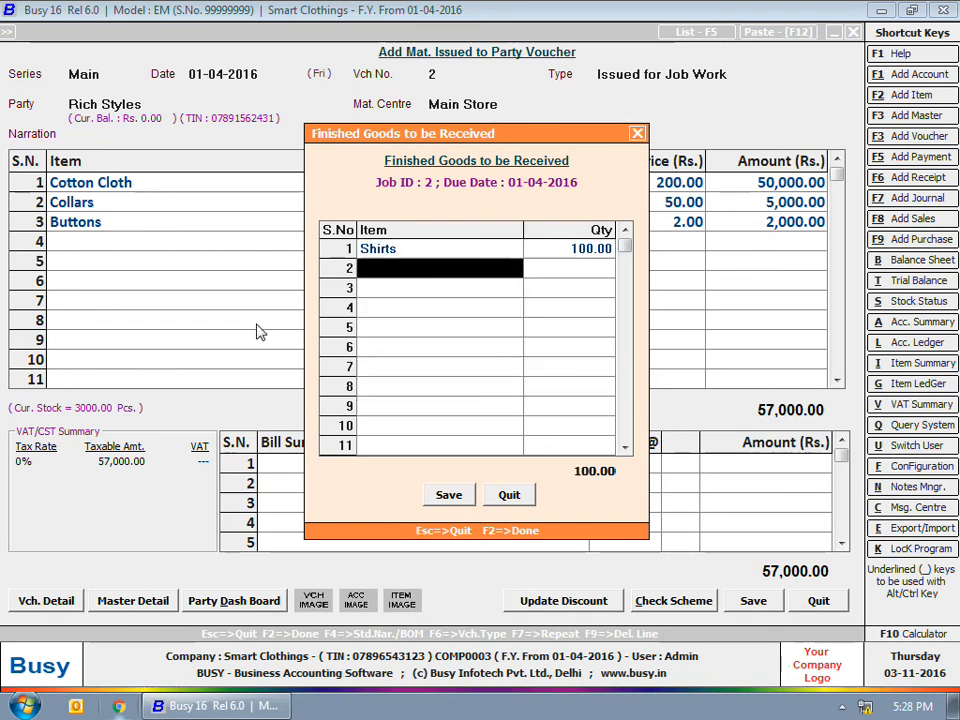
Save the finished goods details and the issue voucher for Rich Styles, and leave voucher entry
key(F2)
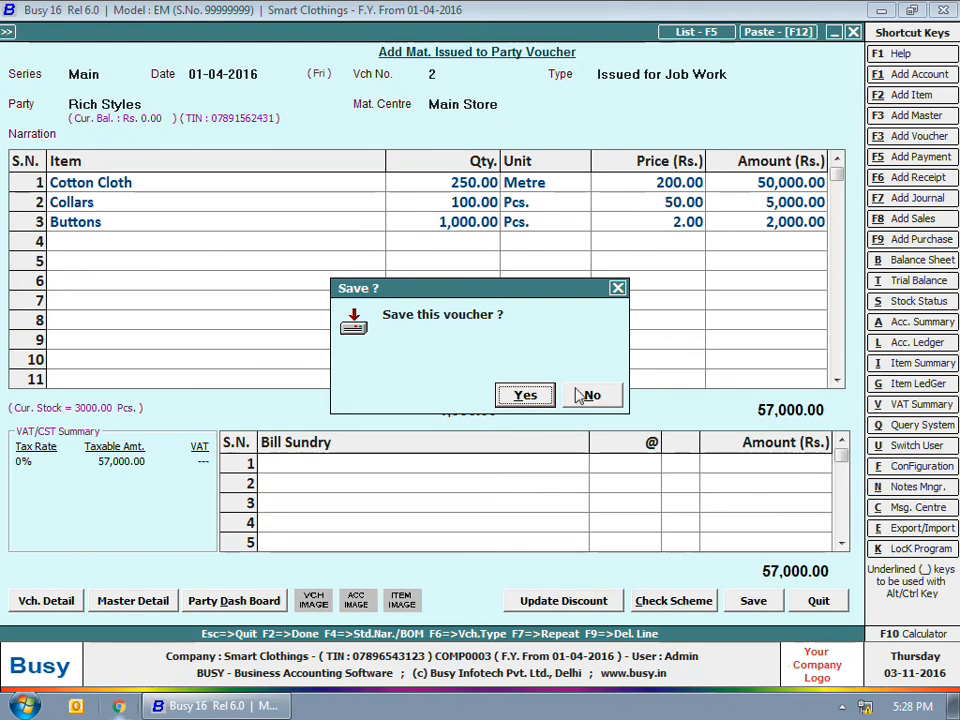
click(506, 398)
key(Escape)
key(Escape)
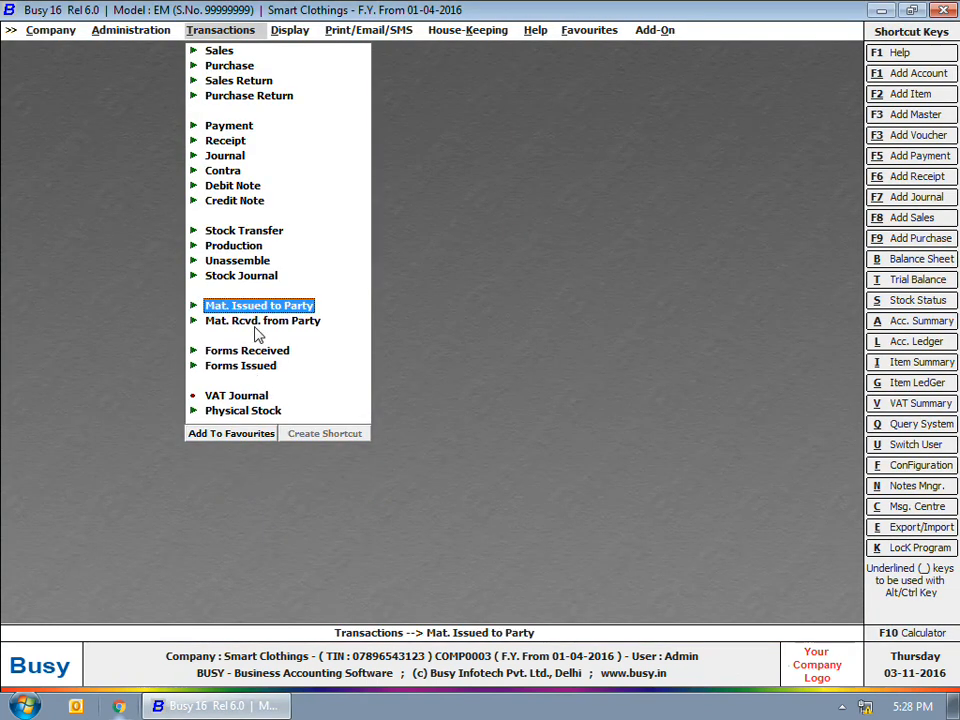
Start a new Mat. Rcvd. from Party voucher dated 10-04-2016 with type Rcvd. after Job Work
click(260, 321)
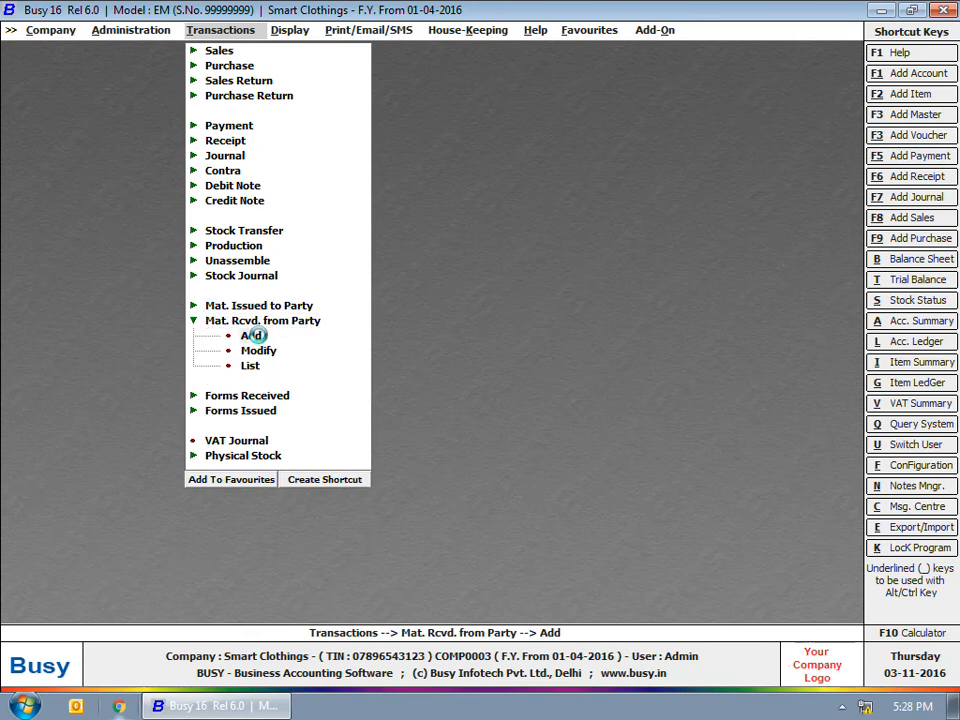
click(253, 336)
key(Return)
key(Return)
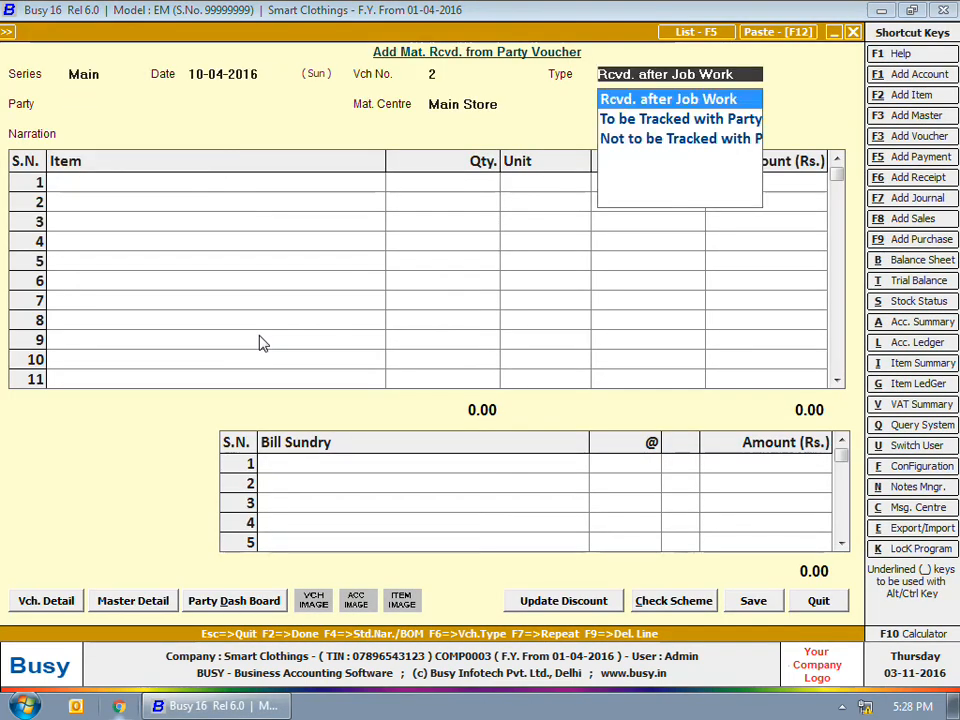
key(Return)
Set the receipt voucher's party to Rich Styles and its material centre to Main Store
text(r)
key(Return)
key(Return)
key(Return)
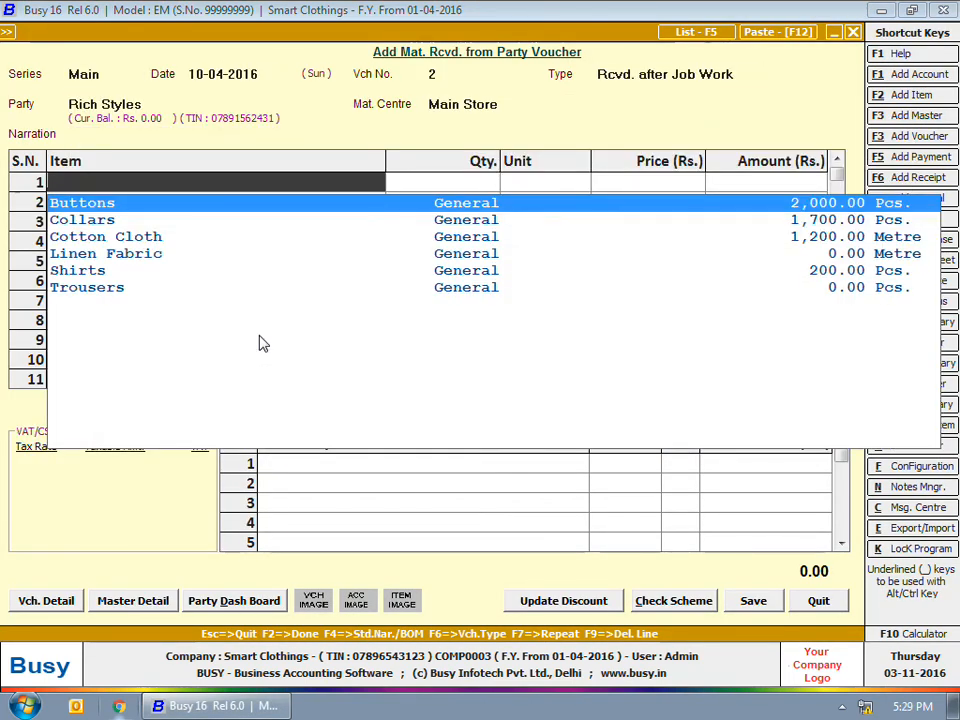
Add Shirts with a quantity of 90 Pcs. to the receipt voucher and bring up the material consumed in job work
key(Down)
key(Down)
key(Down)
key(Down)
key(Return)
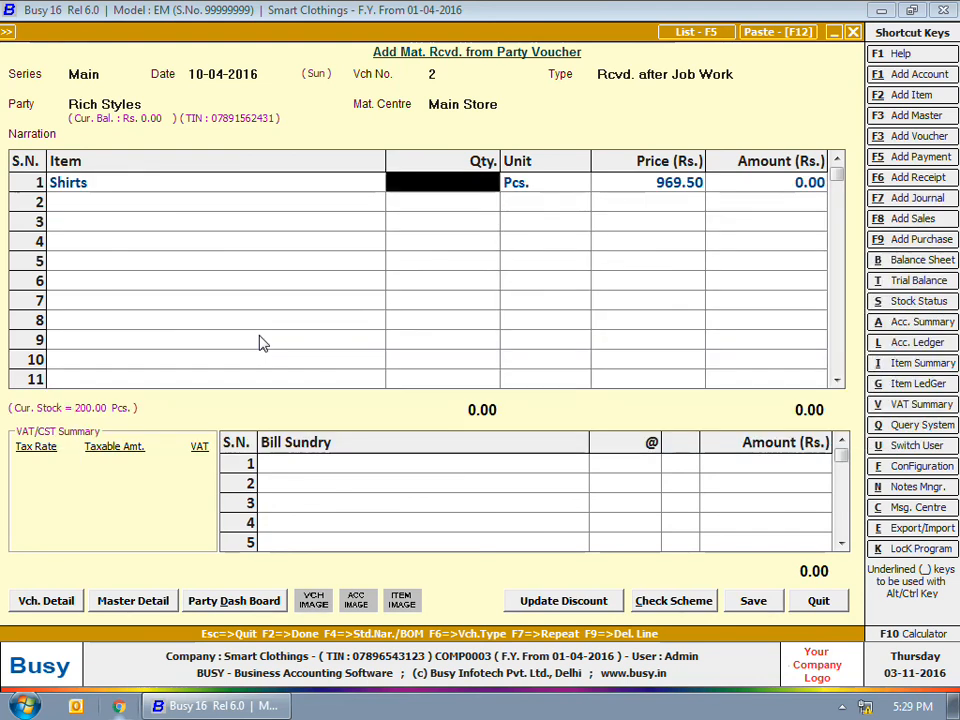
text(90)
key(Return)
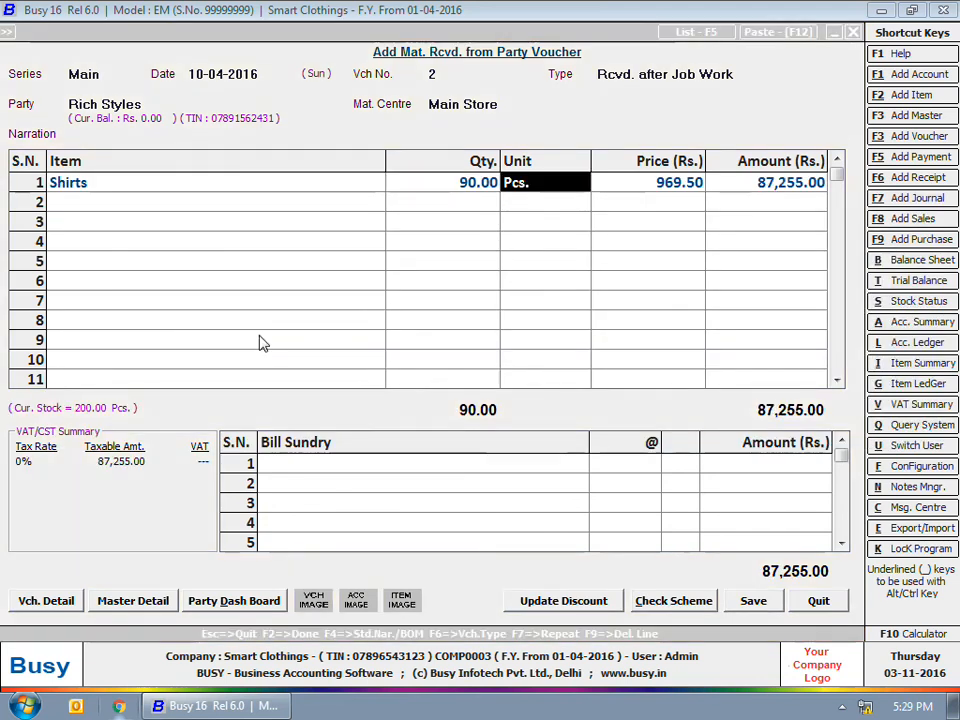
key(Return)
key(Return)
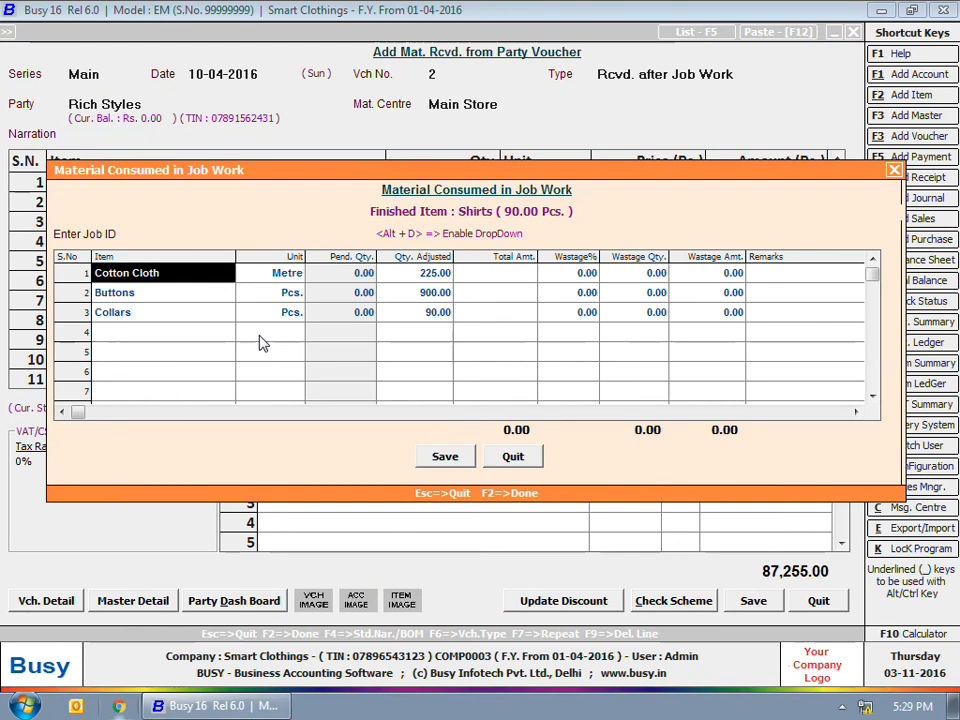
Enter Job ID 2 for all raw material consumed in the 90 shirts
key(BackSpace)
text(2)
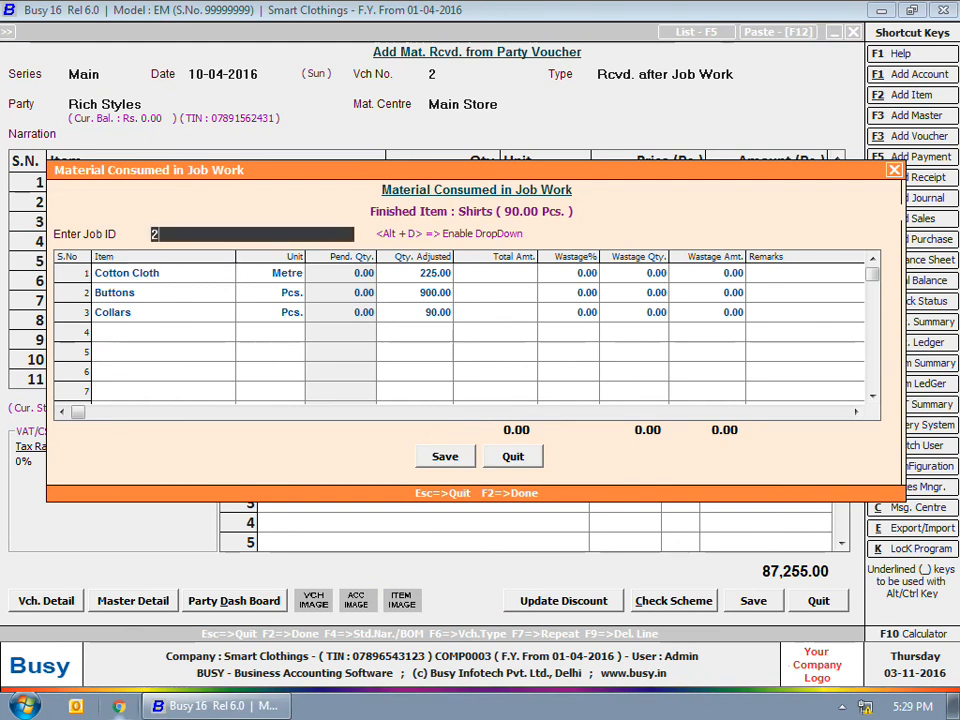
key(Return)
key(Return)
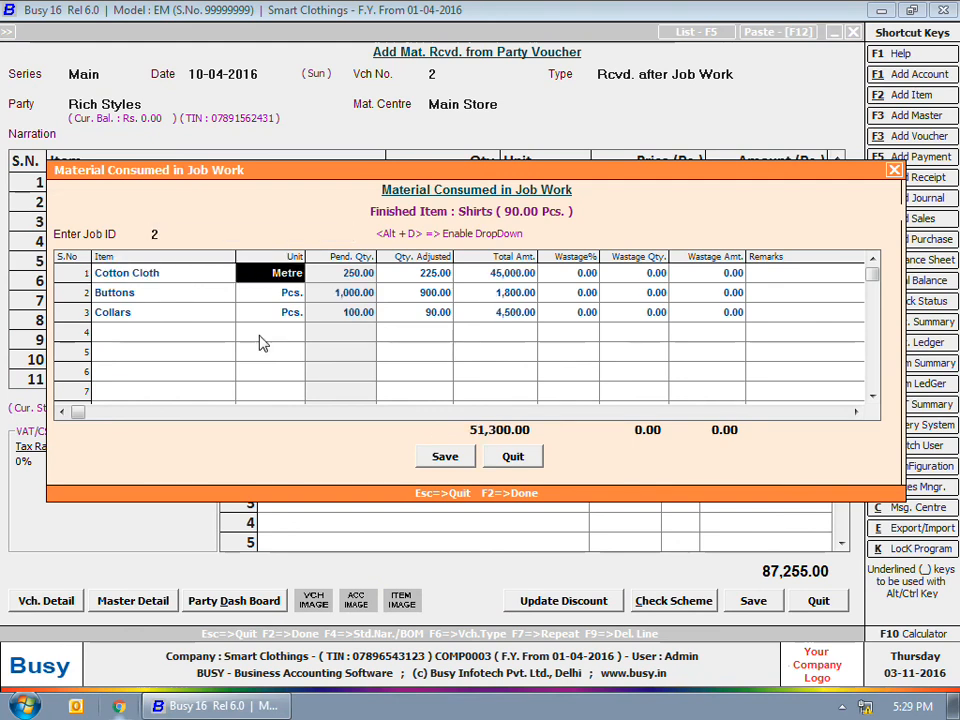
Set the Cotton Cloth quantity adjusted to 250 with 10% wastage and save the material consumed for the 90 shirts
key(Return)
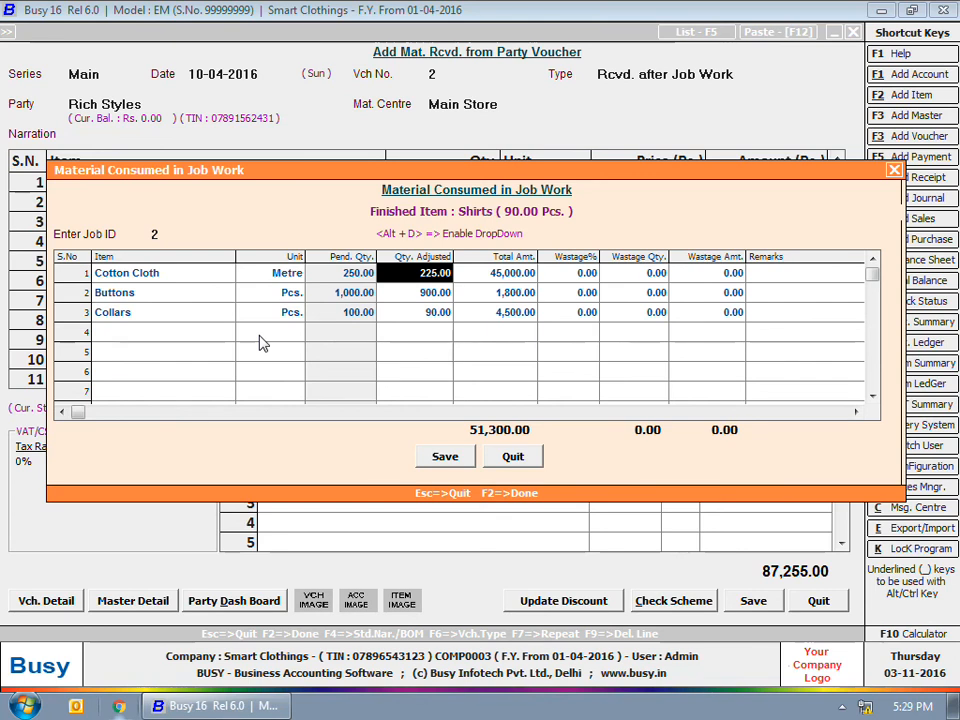
text(2)
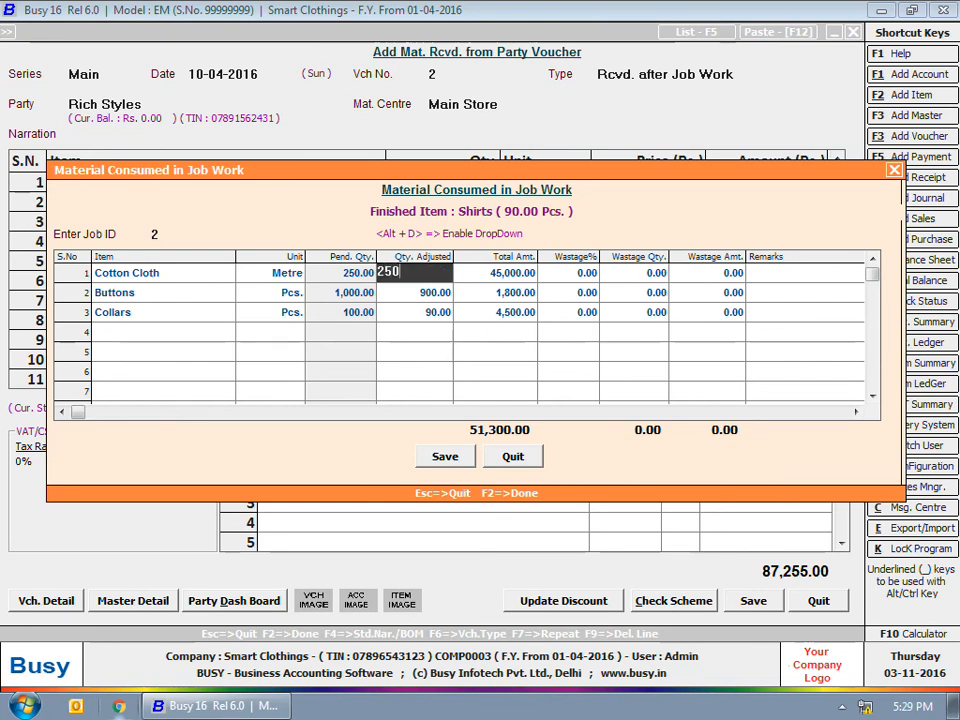
key(Return)
key(Return)
text(10)
key(Return)
key(Return)
key(Return)
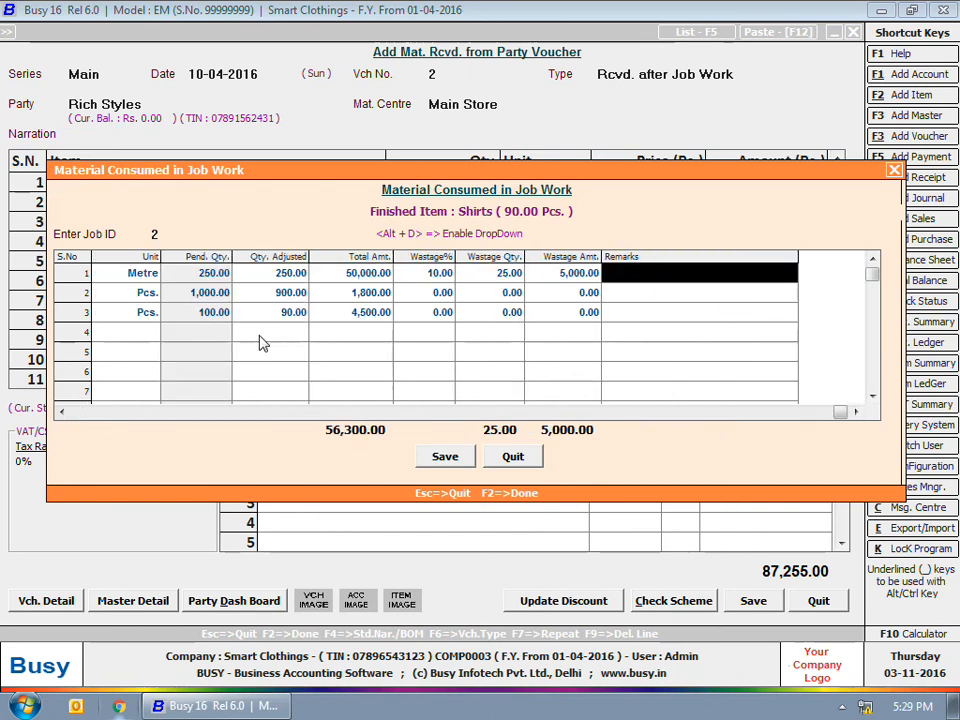
key(Return)
key(Return)
key(Return)
key(Return)
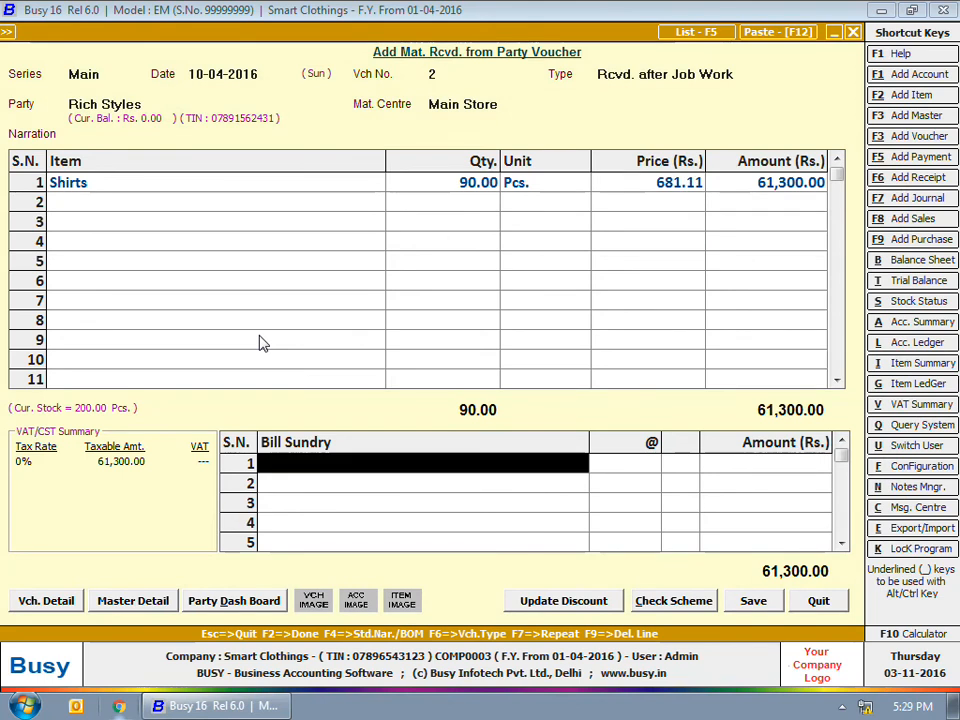
Add Stitching Charges at 200 per piece as a bill sundry, save the receipt voucher and leave voucher entry
text(st)
key(Return)
text(200)
key(Return)
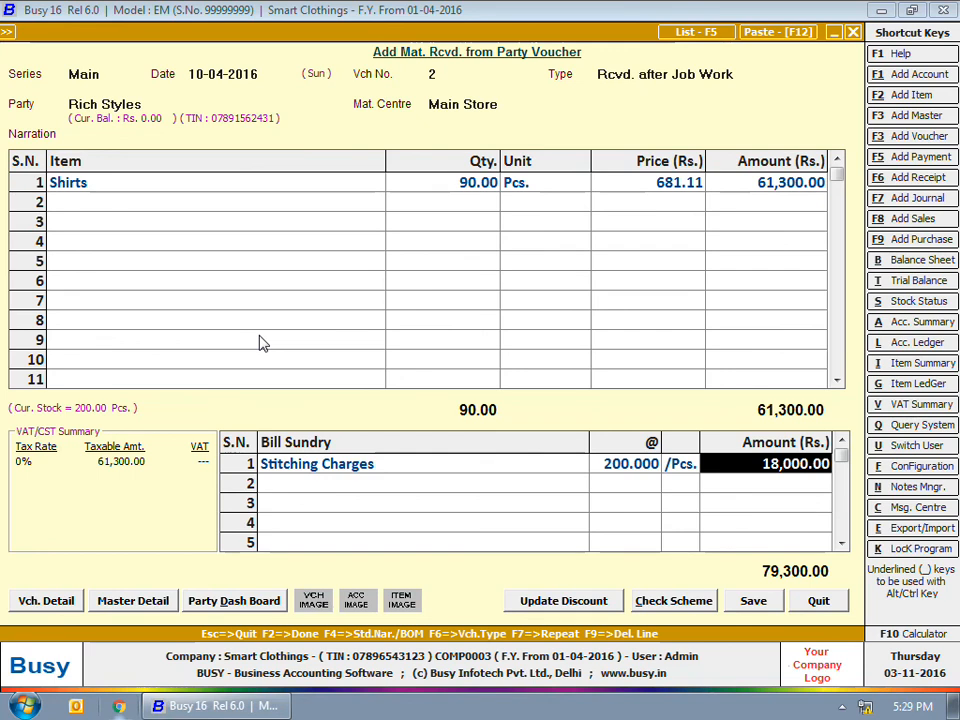
key(F2)
key(Return)
key(Escape)
key(Escape)
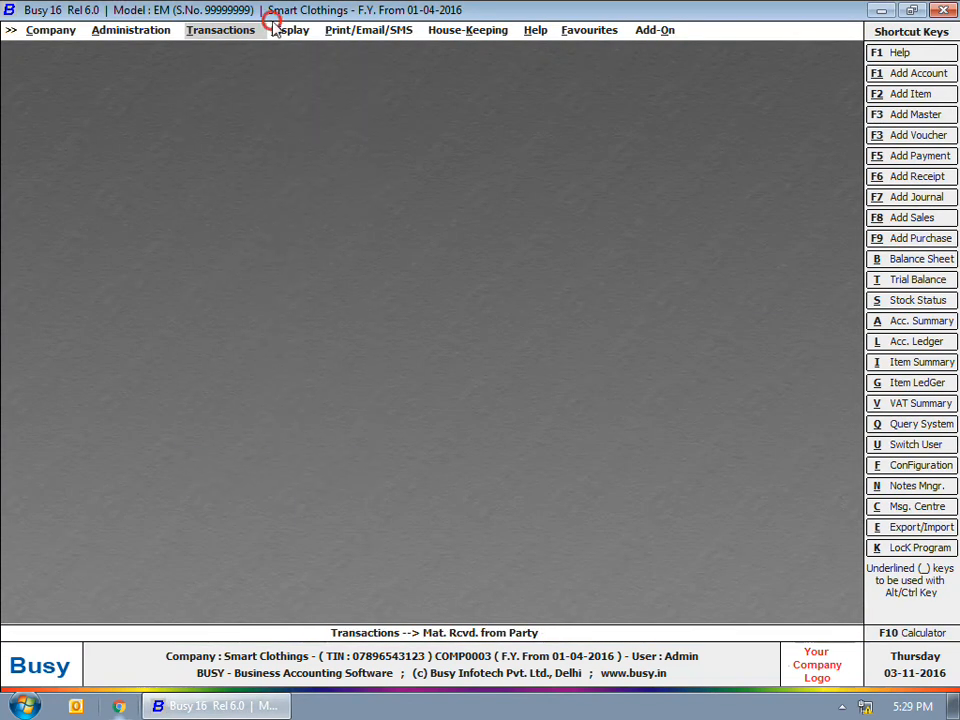
Open the Job Summary report for out-side job work
click(292, 30)
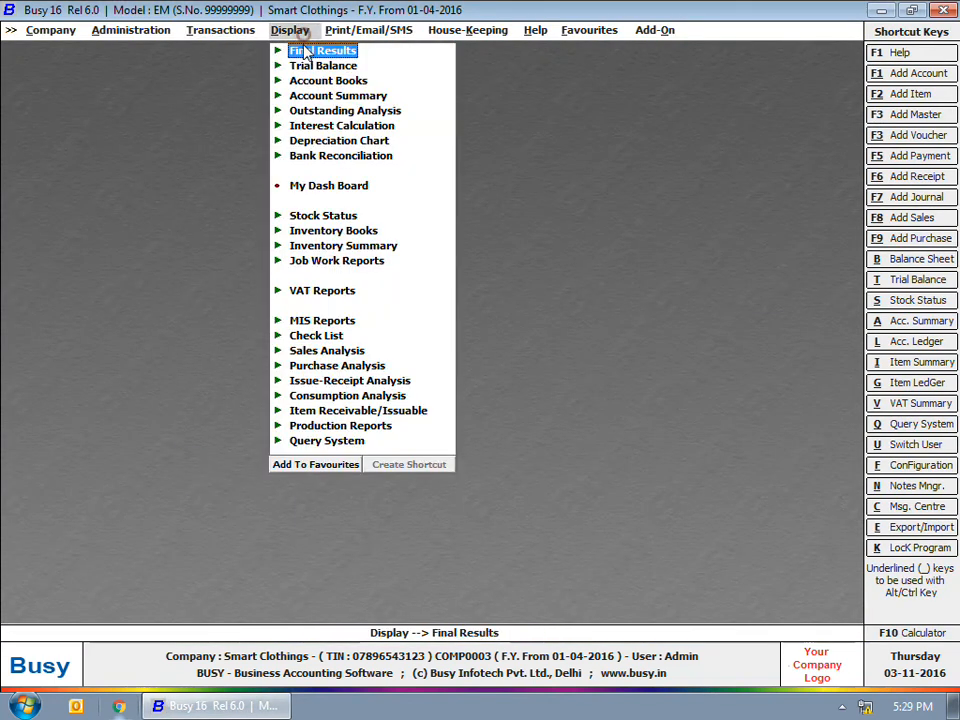
click(302, 261)
click(354, 277)
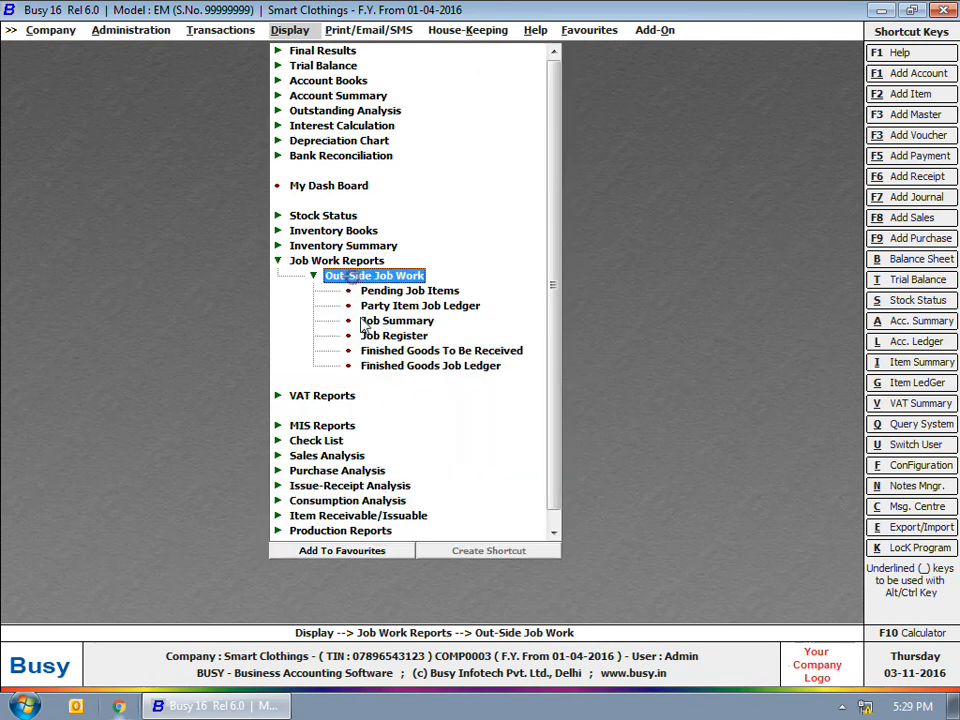
click(408, 322)
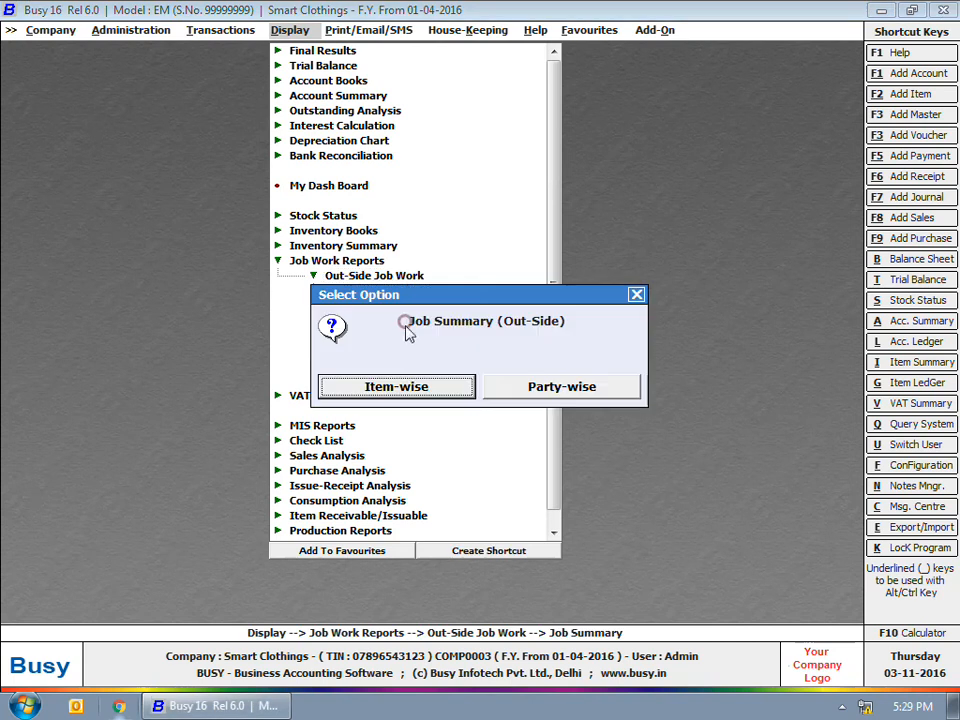
click(396, 392)
key(Right)
key(Right)
key(Return)
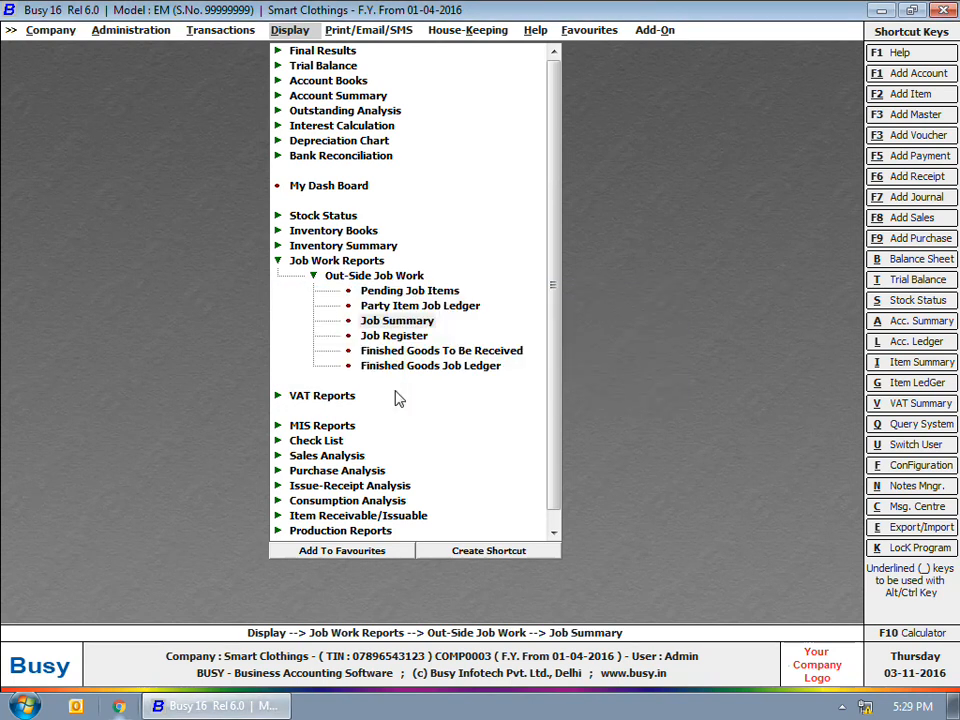
key(Return)
key(Return)
key(Return)
key(Return)
key(Return)
key(Return)
key(Return)
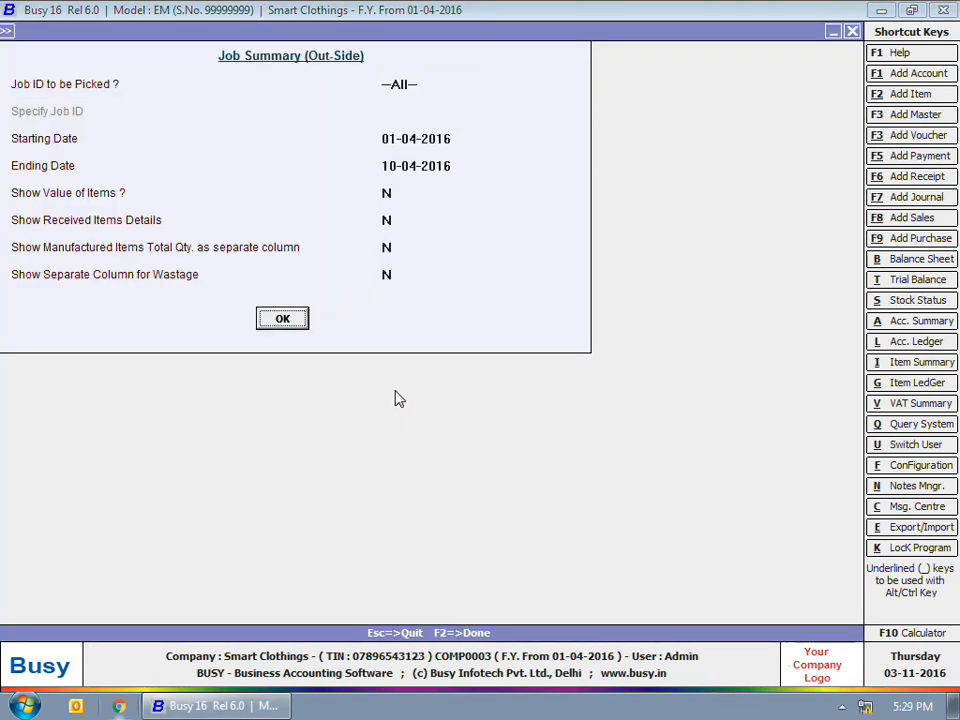
key(Return)
key(Escape)
key(Escape)
key(Escape)
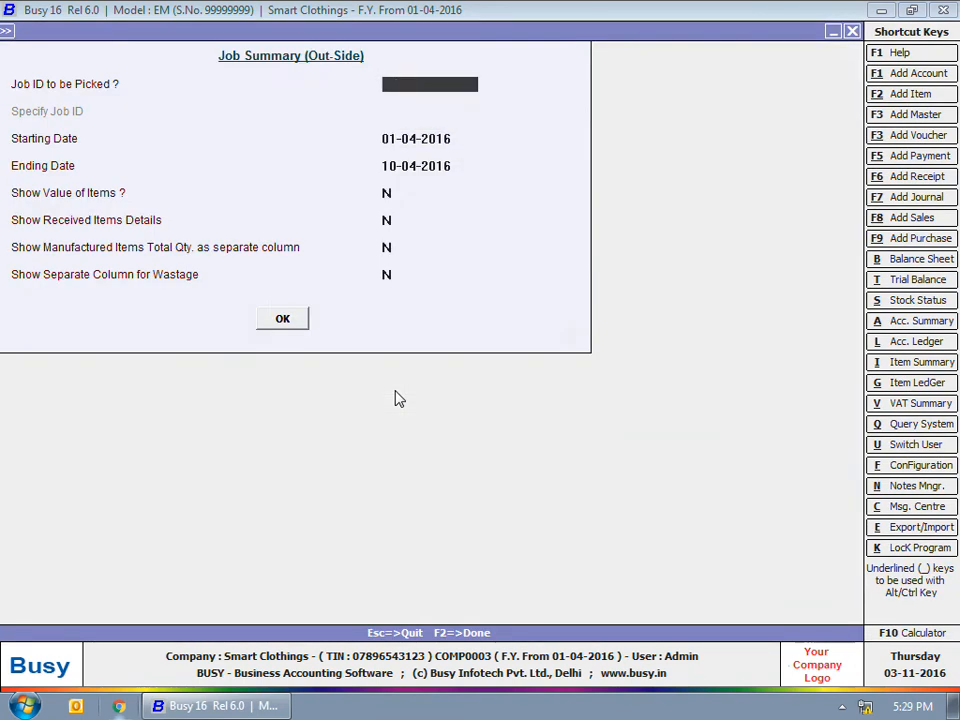
key(Return)
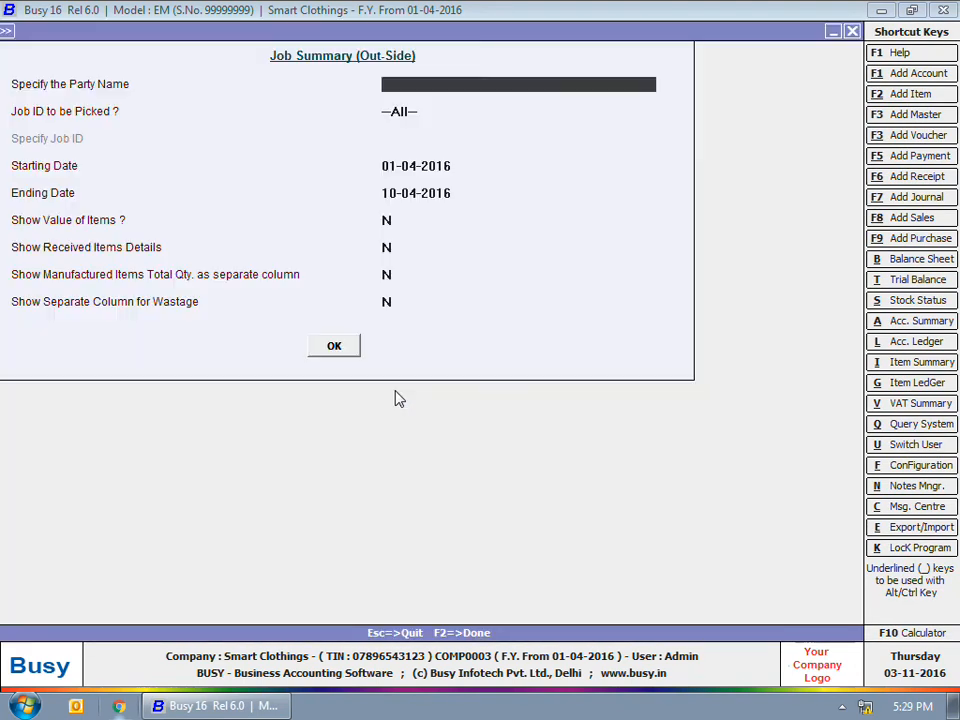
key(Return)
key(Return)
key(Return)
key(Return)
key(Return)
key(Return)
key(Return)
key(Return)
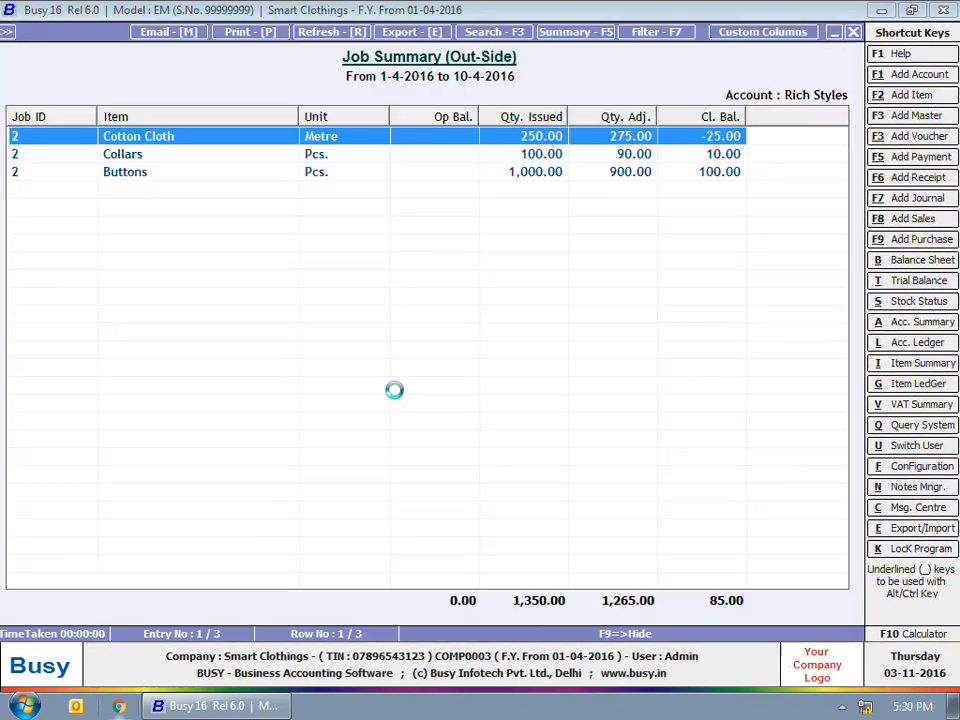
key(Escape)
key(Escape)
key(Escape)
Open the out-side Job Register options and choose Style Mart as the party
key(Down)
key(Return)
key(Return)
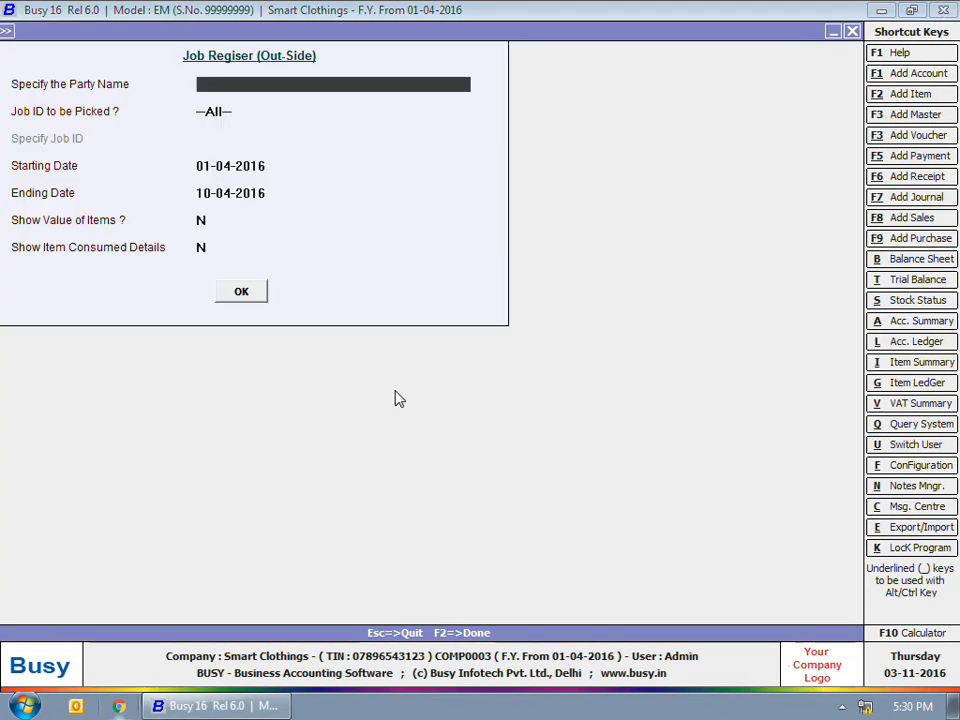
text(sty)
key(Return)
key(Return)
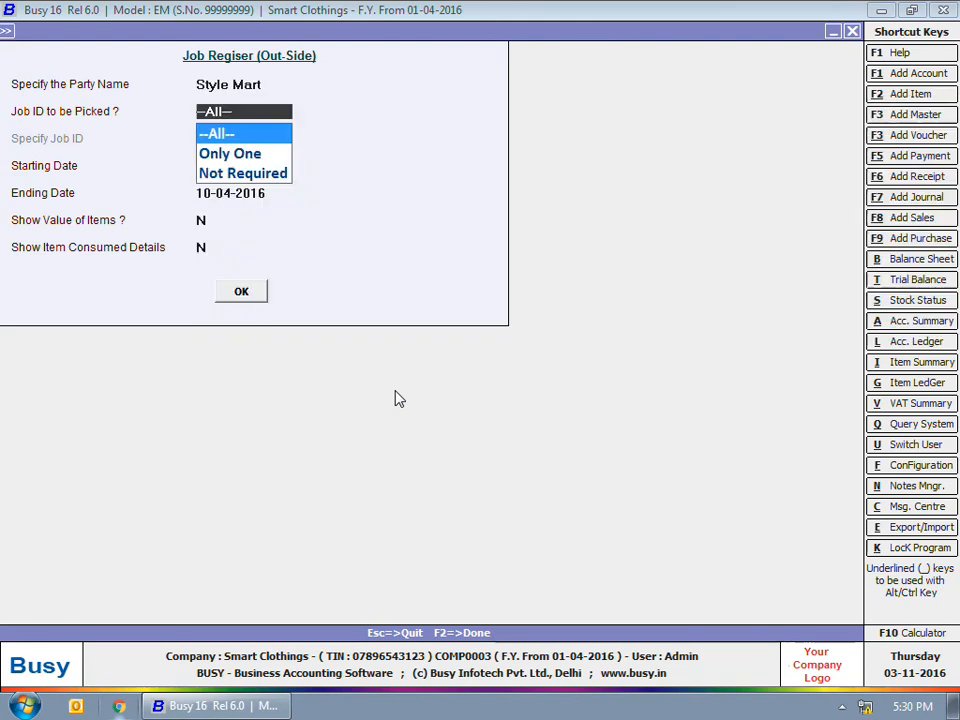
View the Job Register for all Job IDs from 01-04-2016 to 10-04-2016 without item values or consumed details, and close it
key(Return)
key(Return)
key(Return)
key(Return)
key(Return)
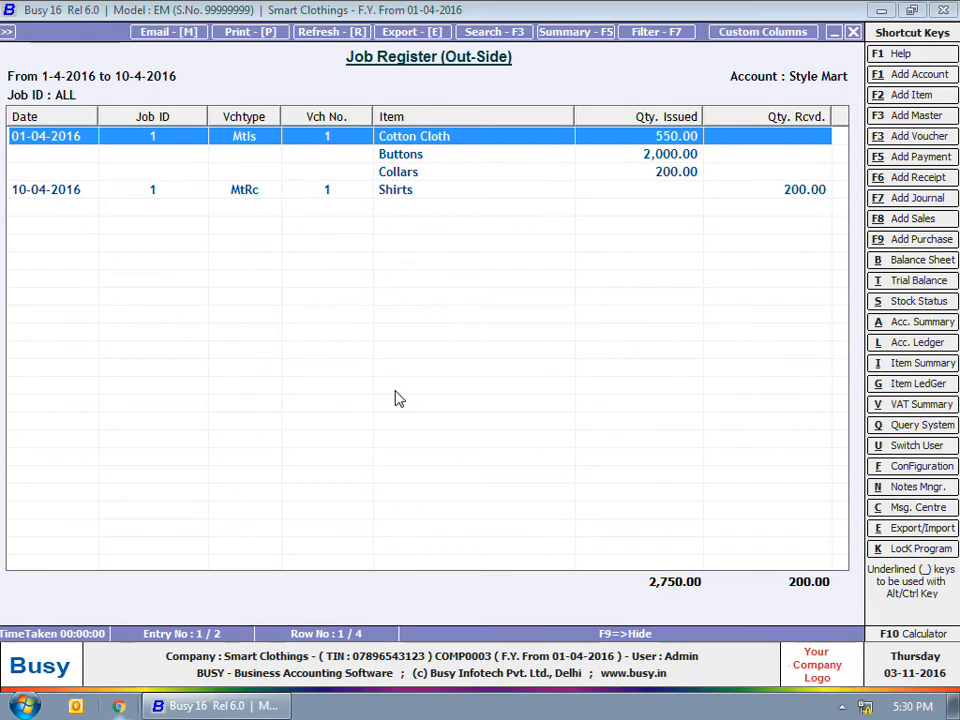
key(Escape)
key(Escape)
key(Escape)
key(Escape)
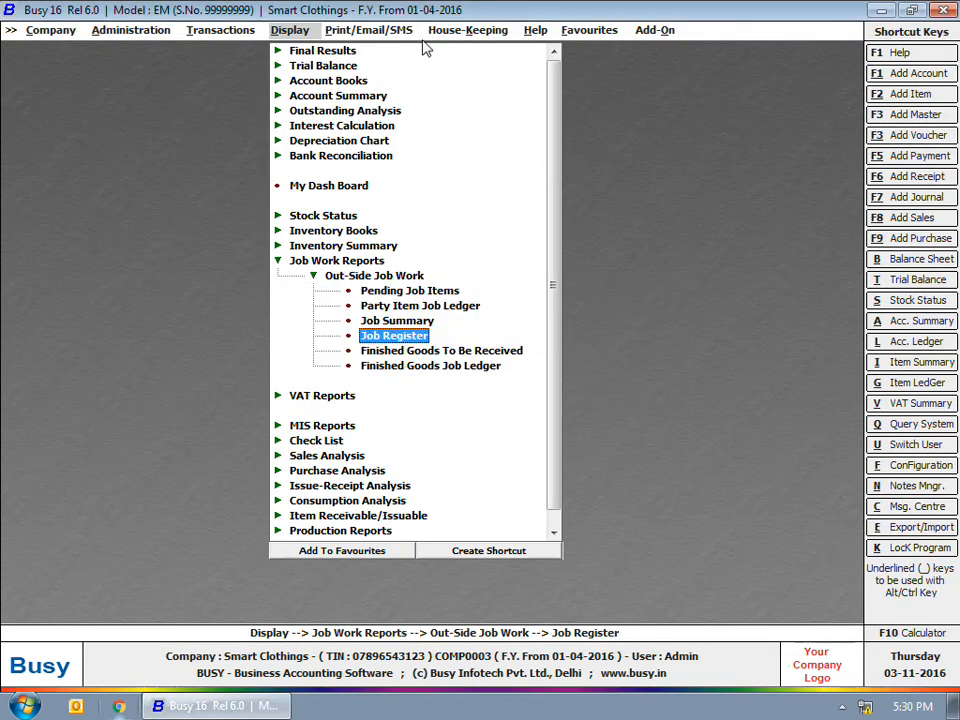
key(Escape)
View the account-wise ledger of Stitching Charges in standard format from 01-04-2016 to 10-04-2016 and close it
click(350, 80)
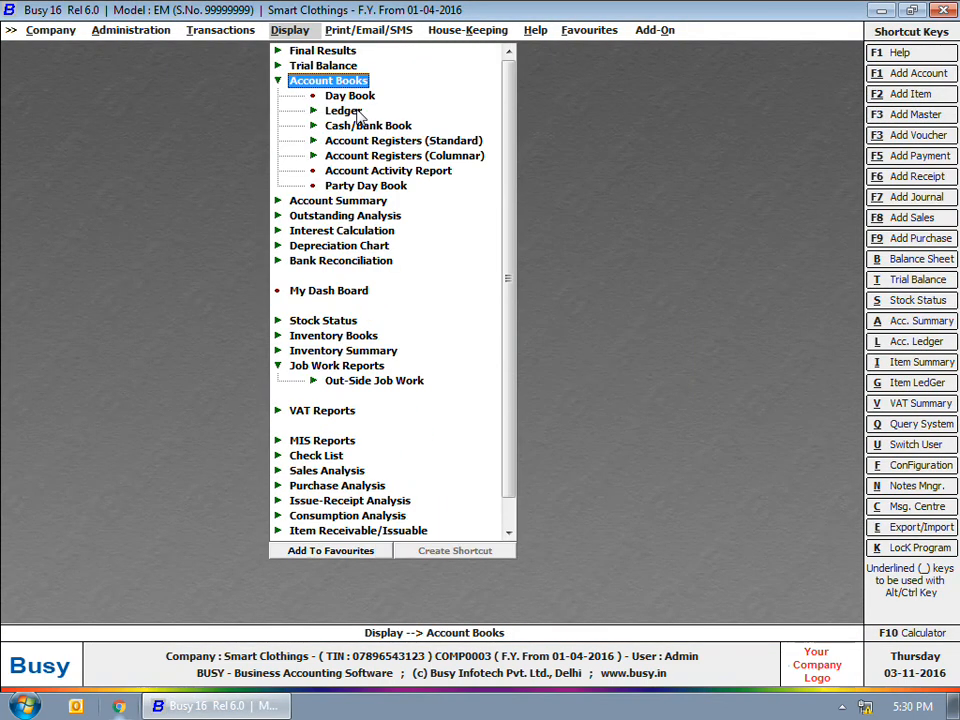
click(344, 111)
click(362, 125)
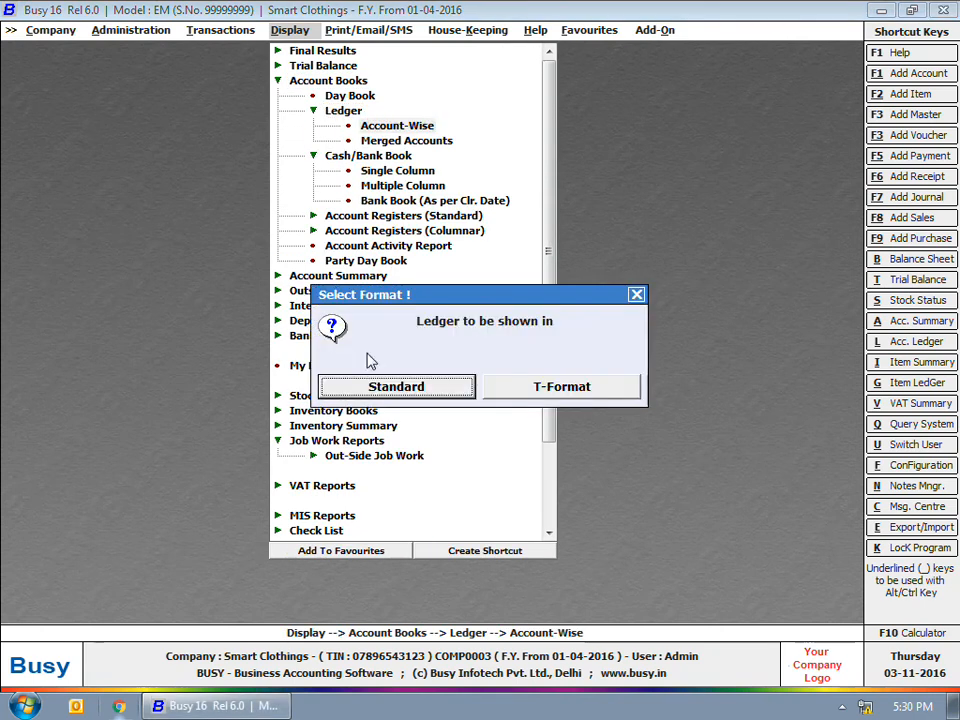
click(454, 390)
click(416, 374)
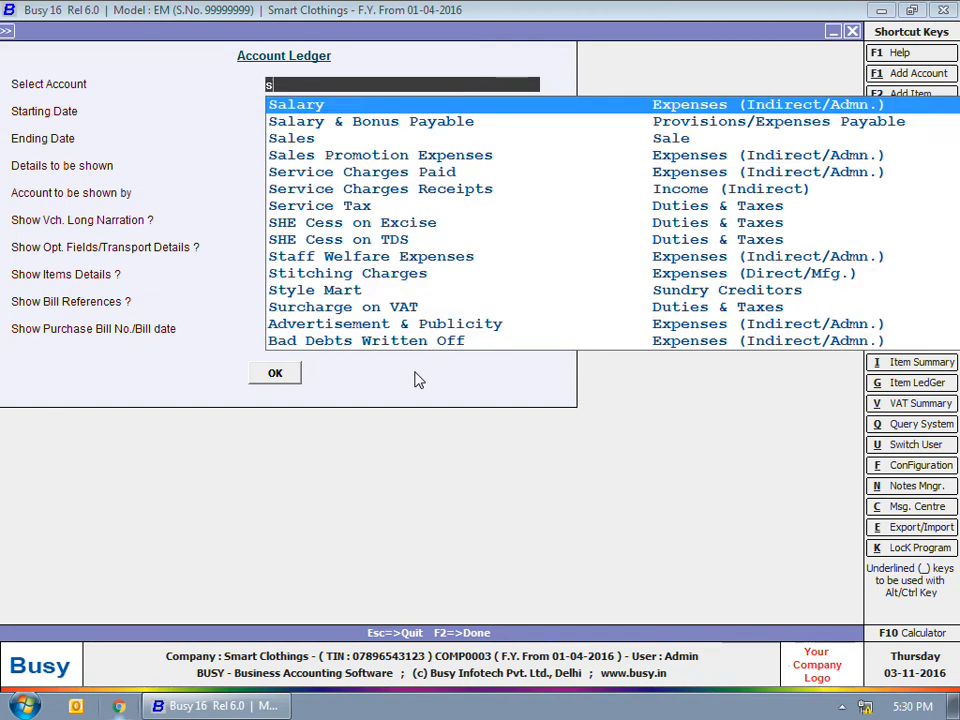
key(Return)
key(F2)
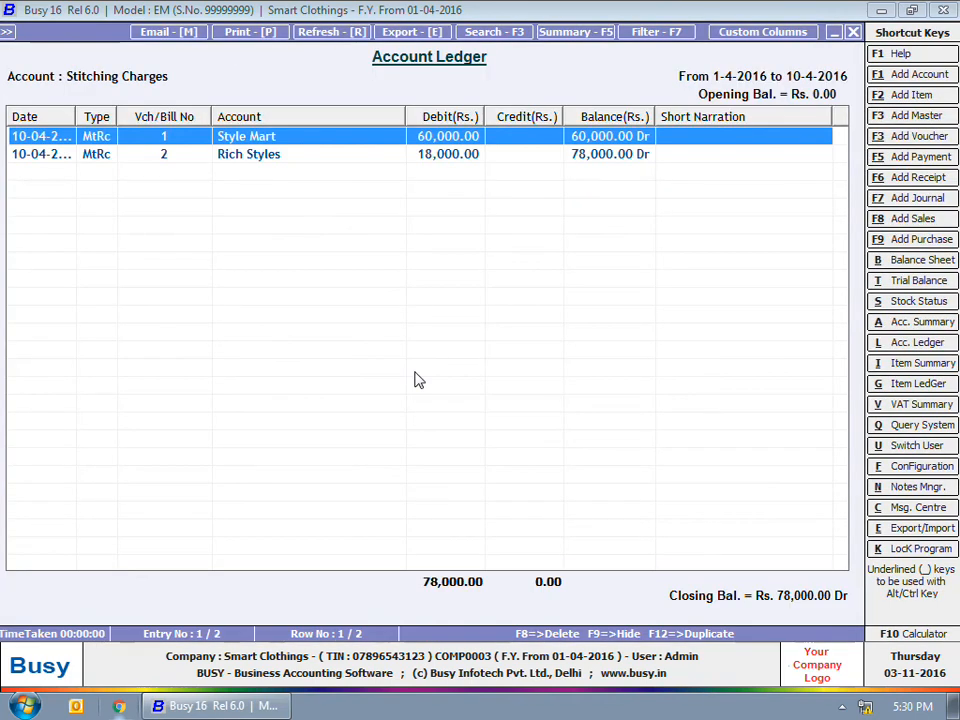
key(Escape)
key(Escape)
key(Escape)
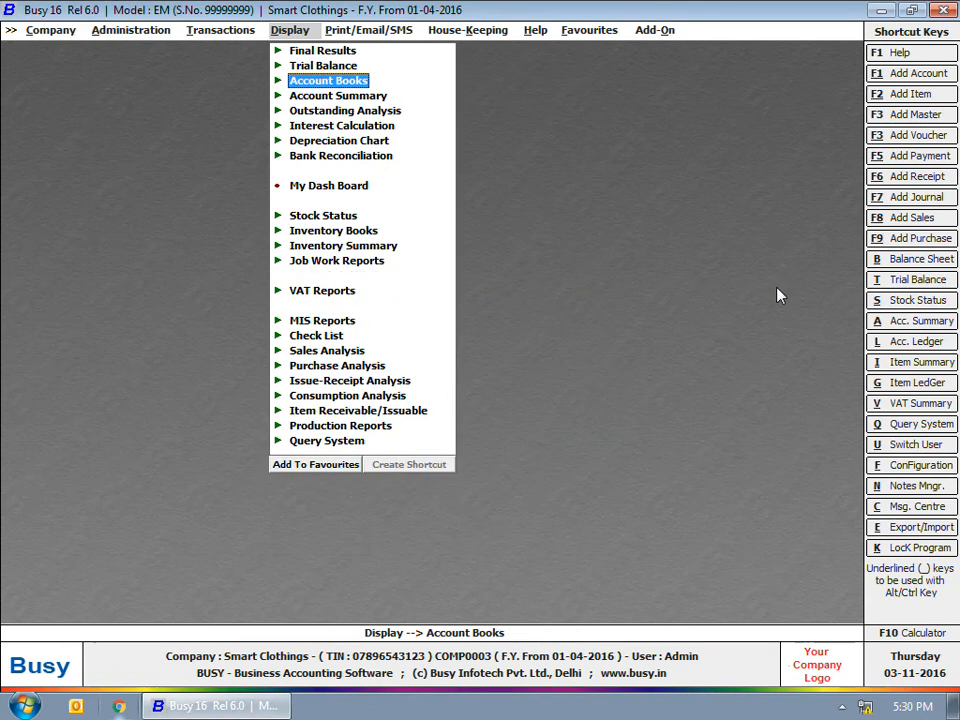
key(Escape)
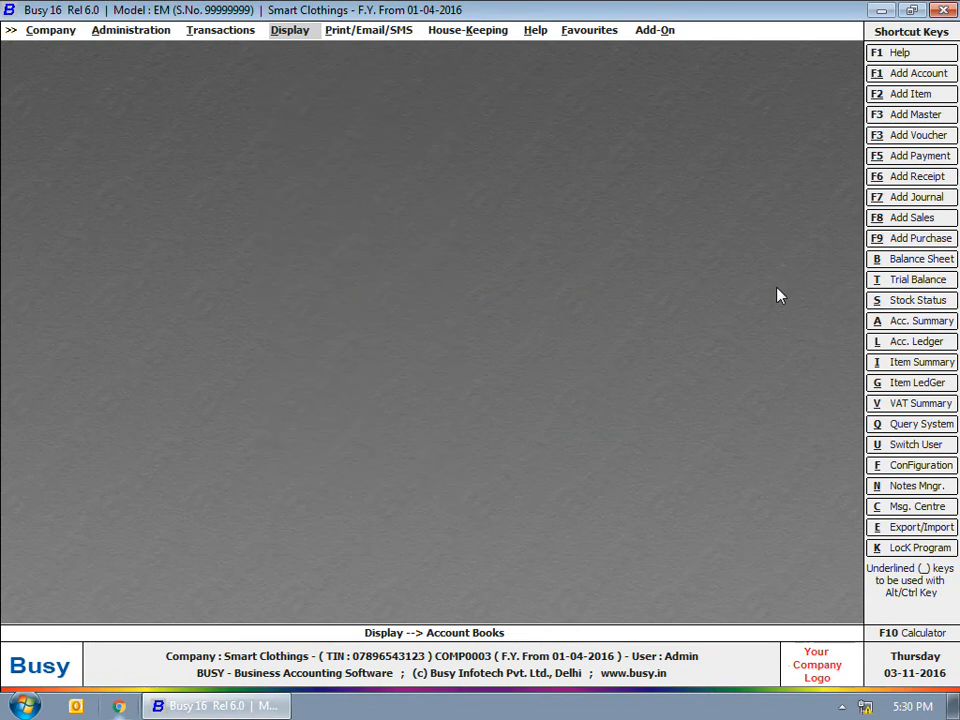